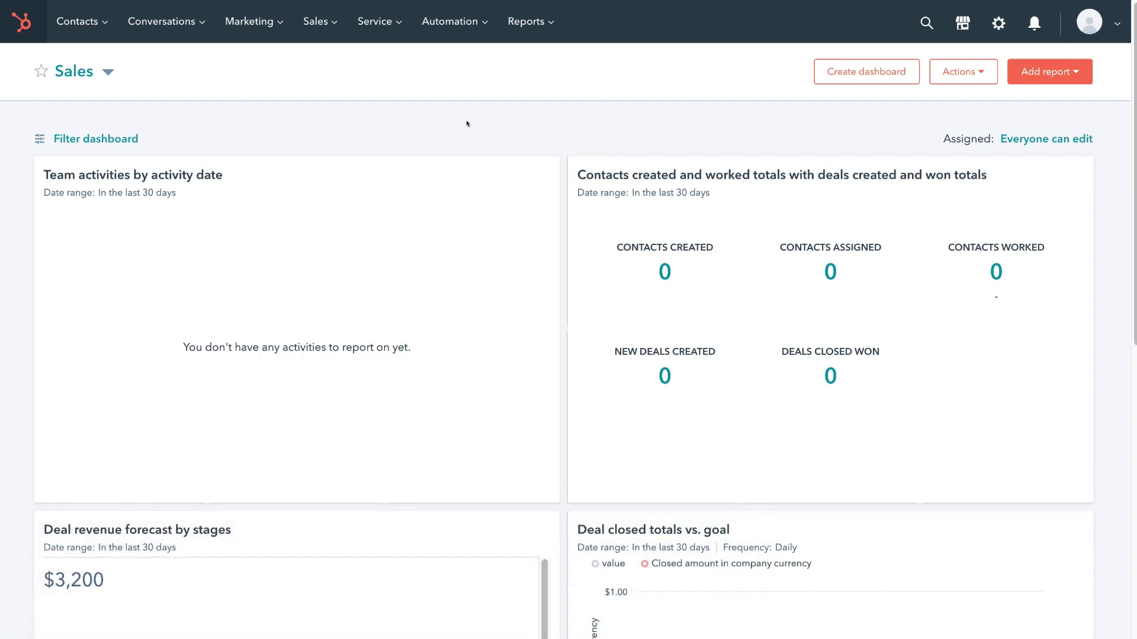
- Open Sales > Meetings and create the default personal meeting with 60, 30 and 15 min durations
{"action": "left_click", "coordinate": [314, 18]}
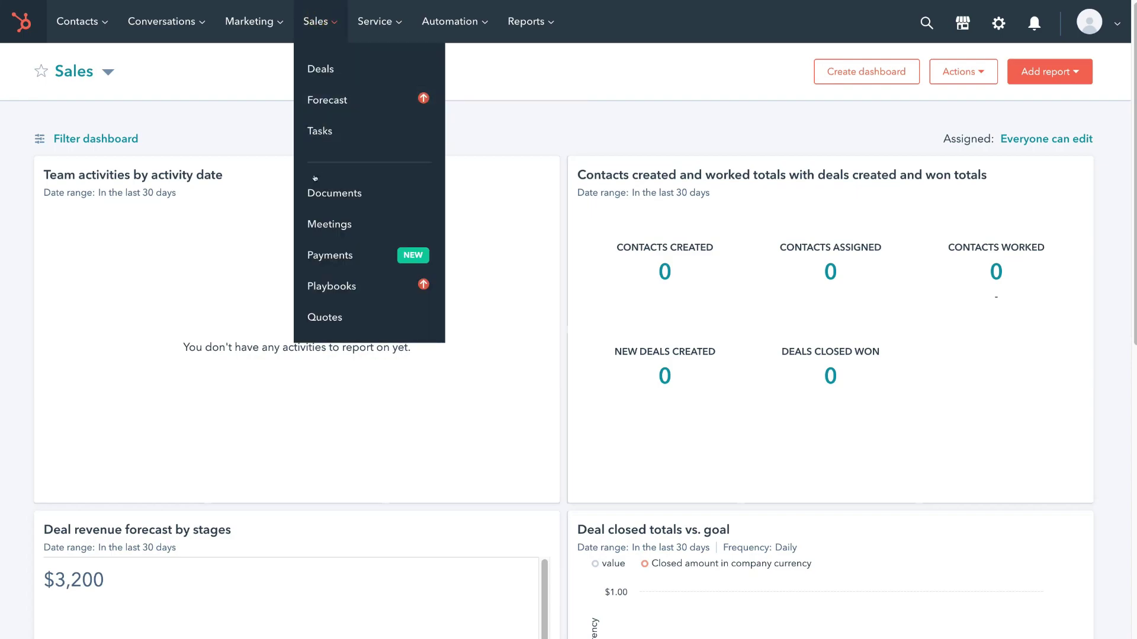
{"action": "left_click", "coordinate": [366, 225]}
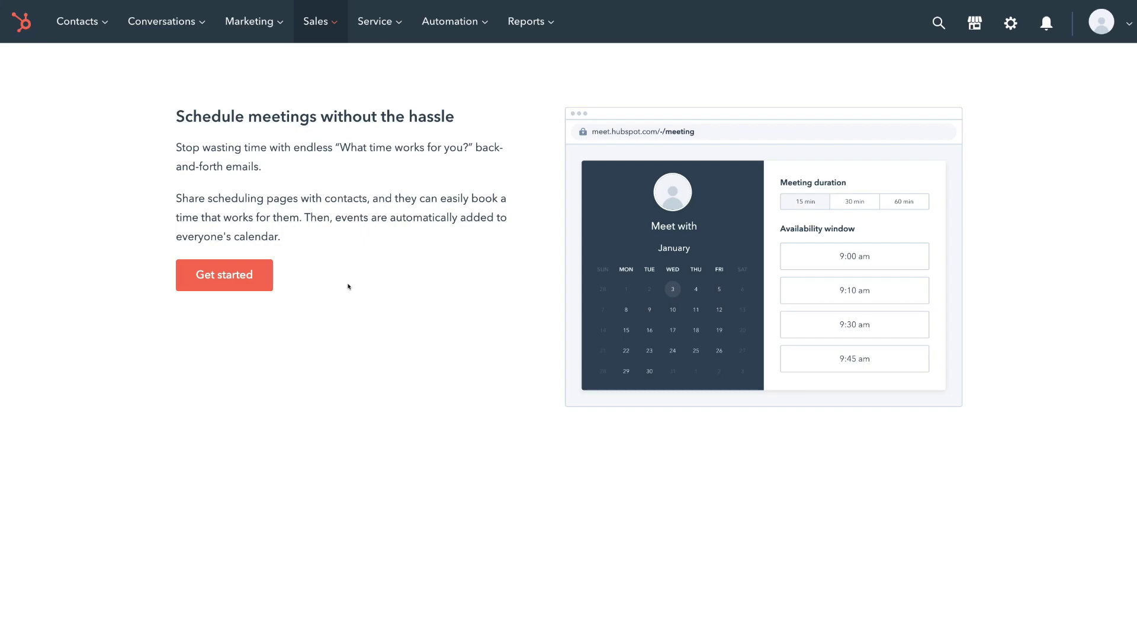
{"action": "left_click", "coordinate": [231, 283]}
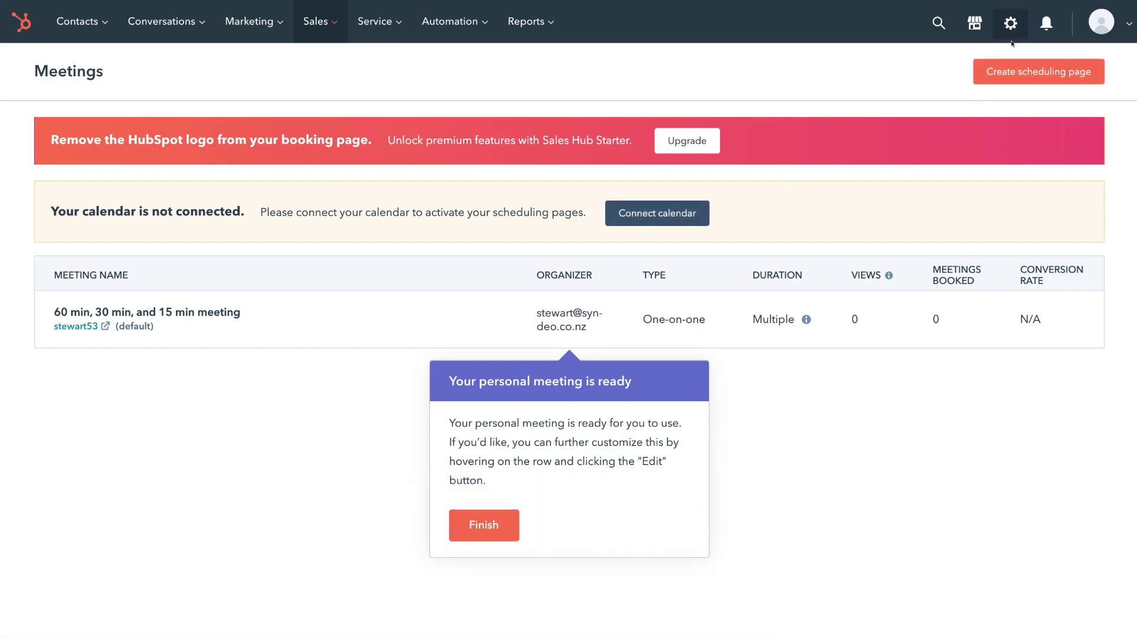
- Connect a Google / Gmail calendar and accept the Google account integration terms
{"action": "left_click", "coordinate": [661, 214]}
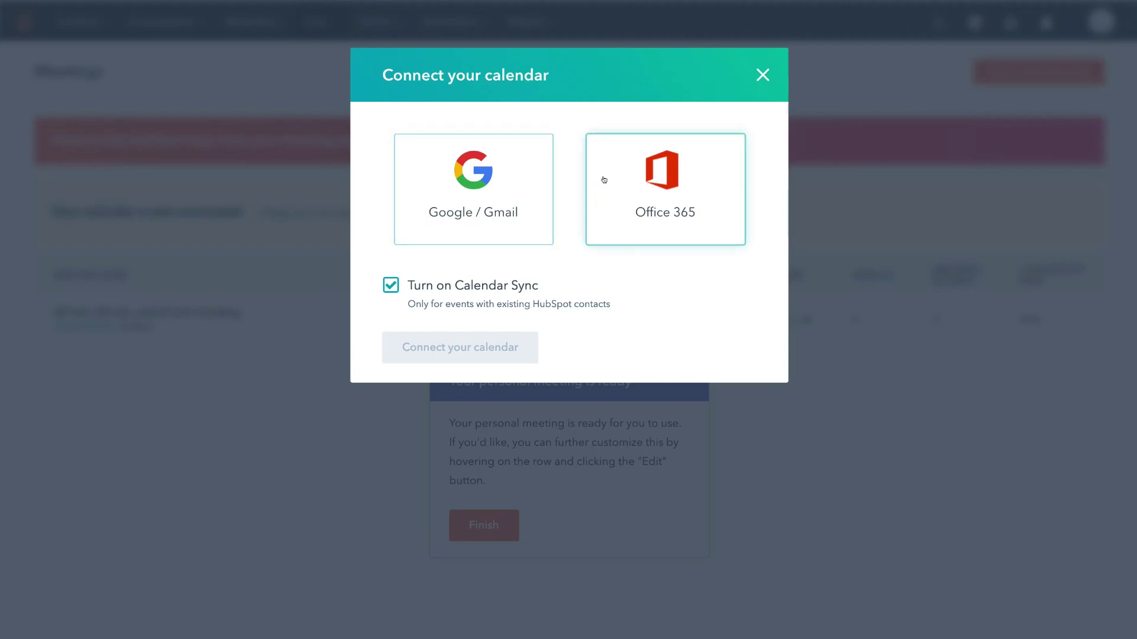
{"action": "left_click", "coordinate": [505, 175]}
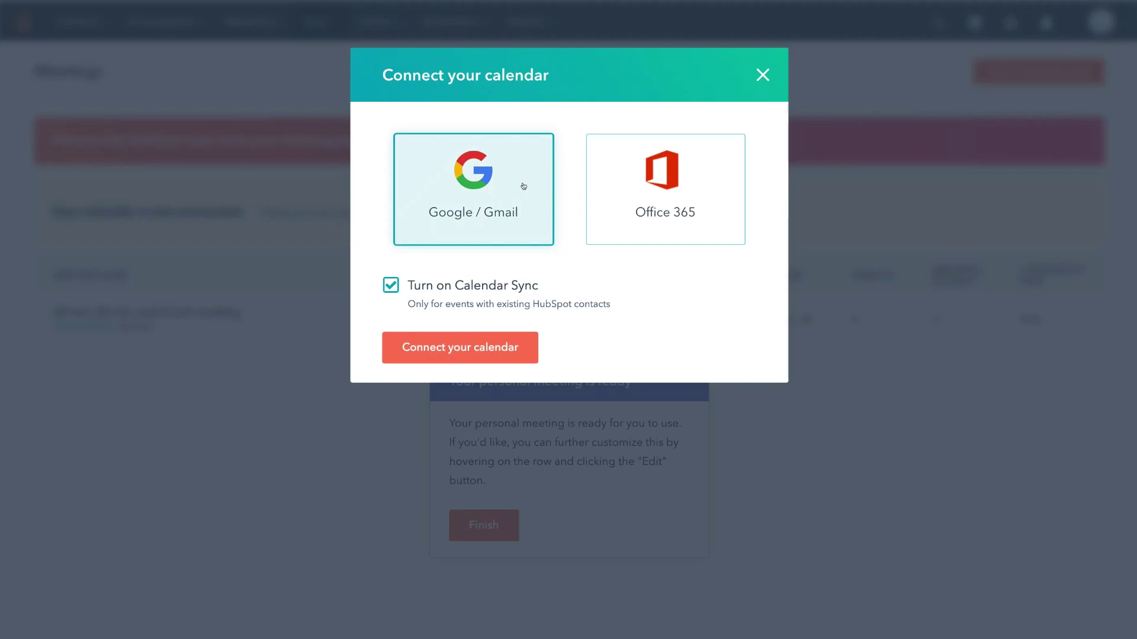
{"action": "left_click", "coordinate": [471, 337]}
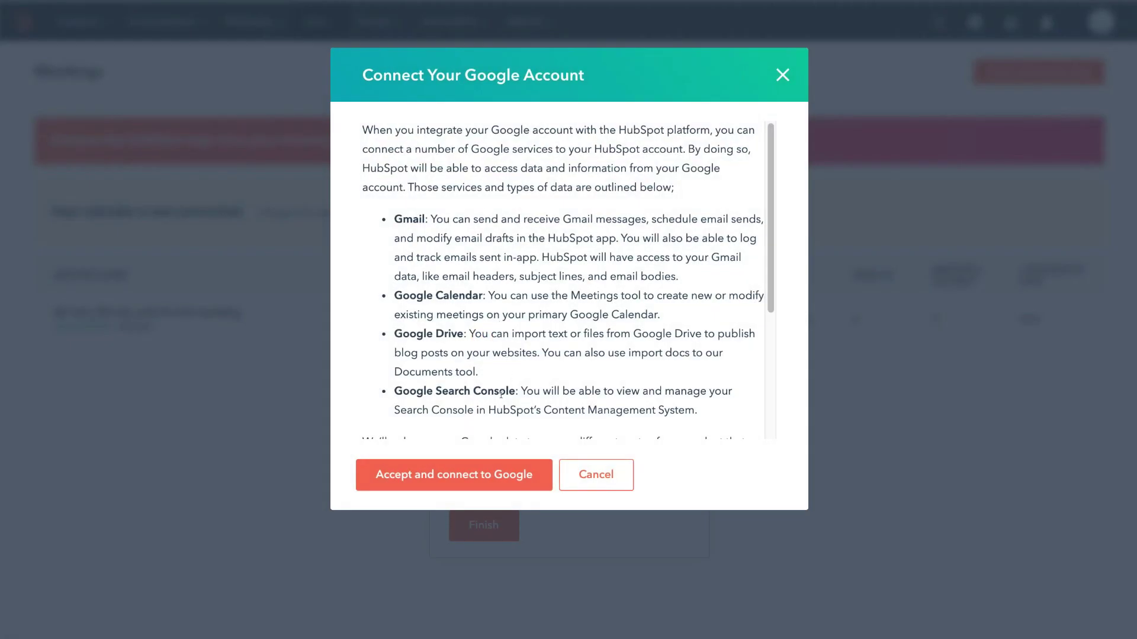
{"action": "left_click", "coordinate": [454, 478]}
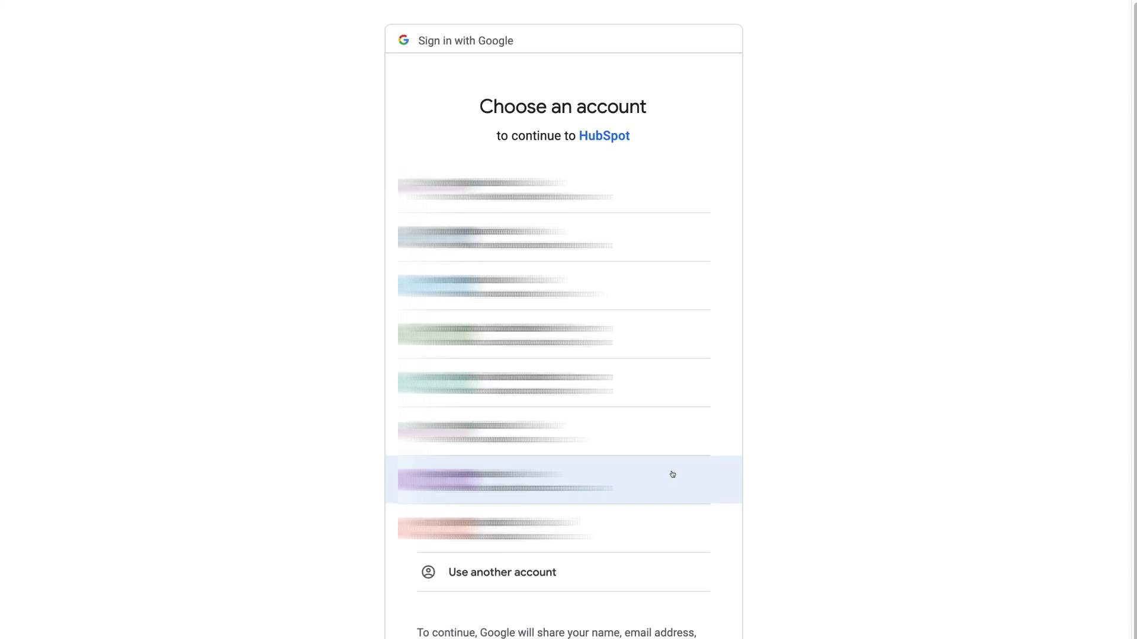
- Choose the Google account and allow HubSpot the requested calendar permissions
{"action": "left_click", "coordinate": [657, 432]}
{"action": "scroll", "coordinate": [836, 511], "scroll_direction": "down", "scroll_amount": 5}
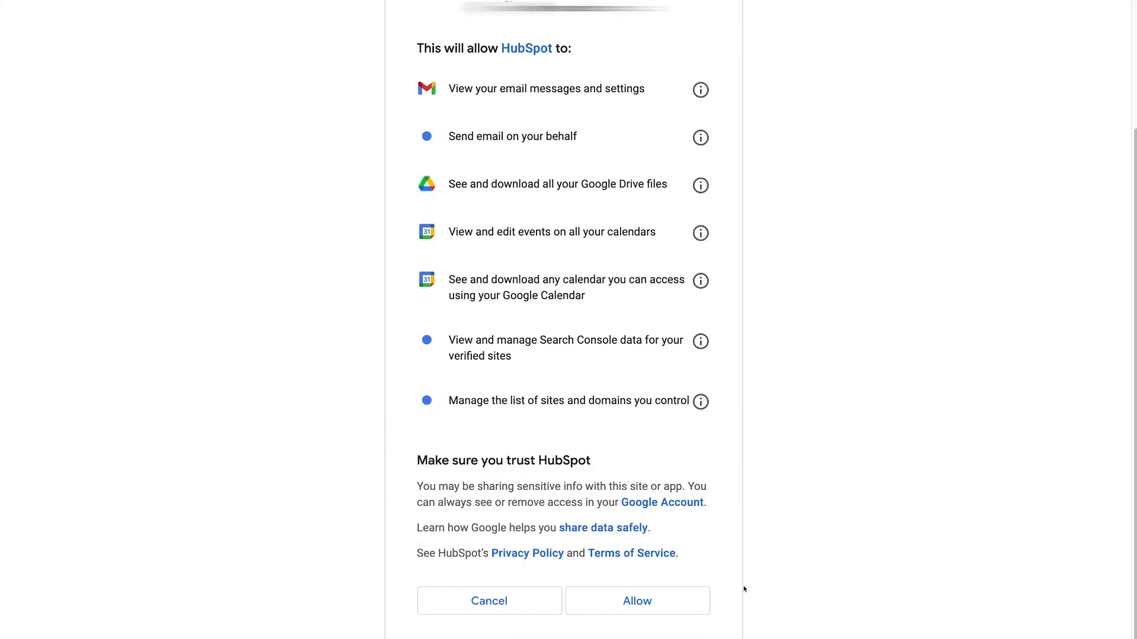
{"action": "left_click", "coordinate": [676, 598]}
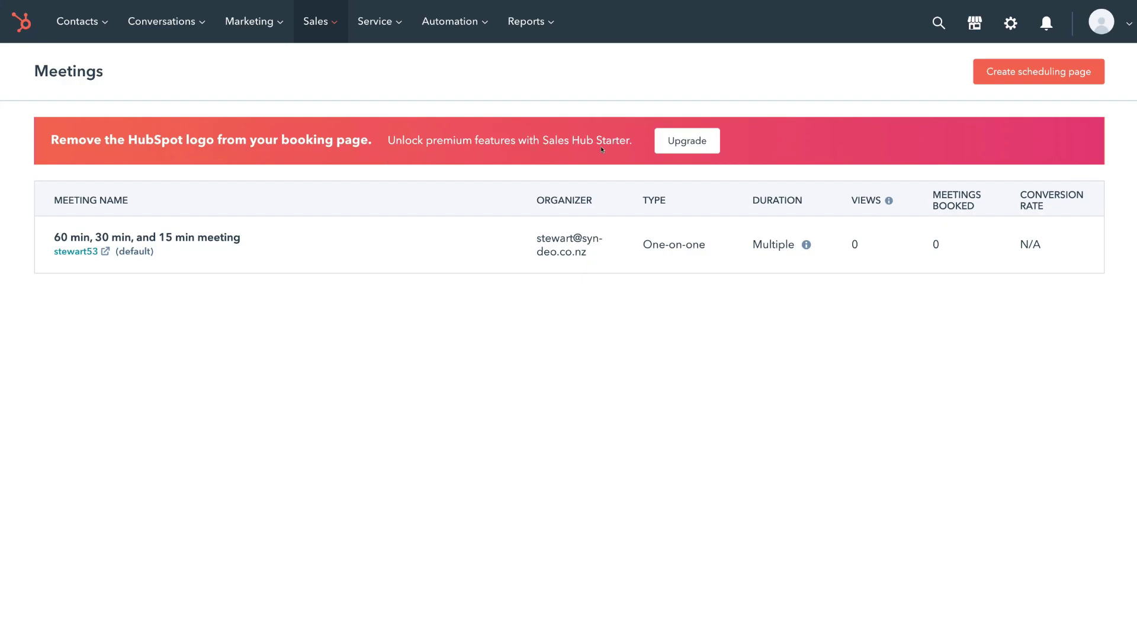
{"action": "mouse_move", "coordinate": [476, 244]}
{"action": "left_click", "coordinate": [1020, 69]}
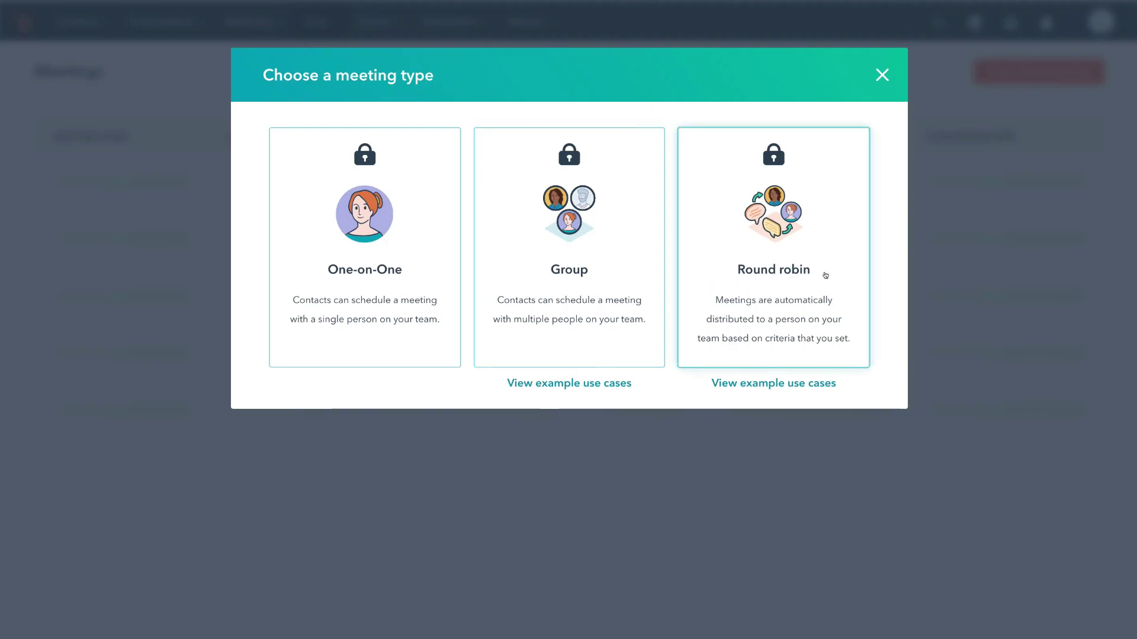
{"action": "left_click", "coordinate": [881, 75]}
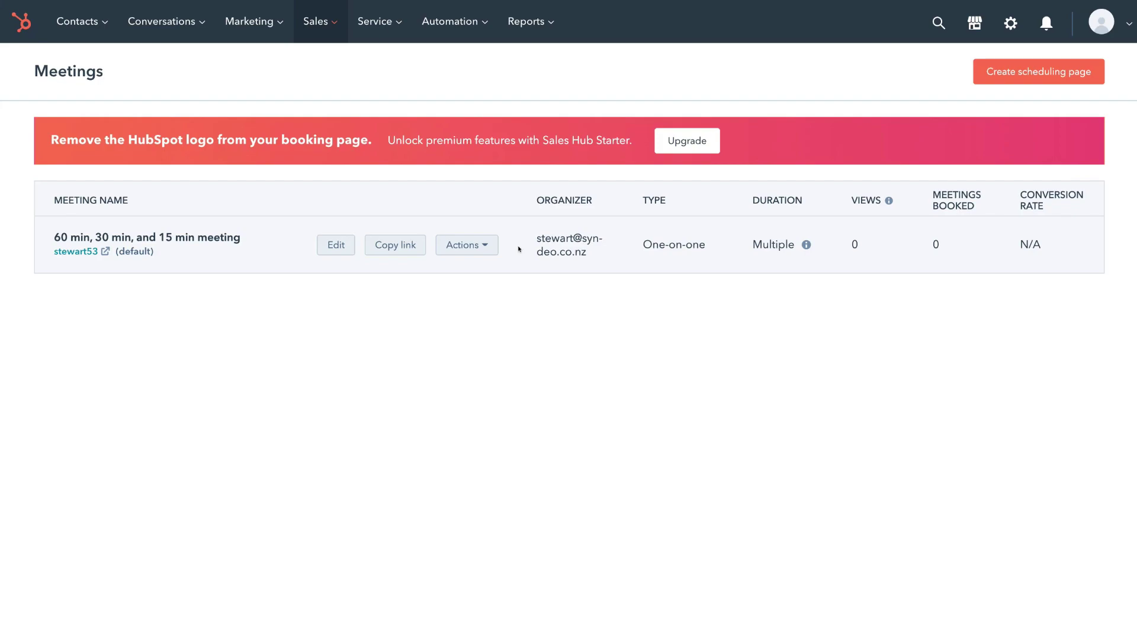
- Edit the default meeting: internal name and title 'Strategy Session', location 'Zoom'
{"action": "left_click", "coordinate": [327, 244]}
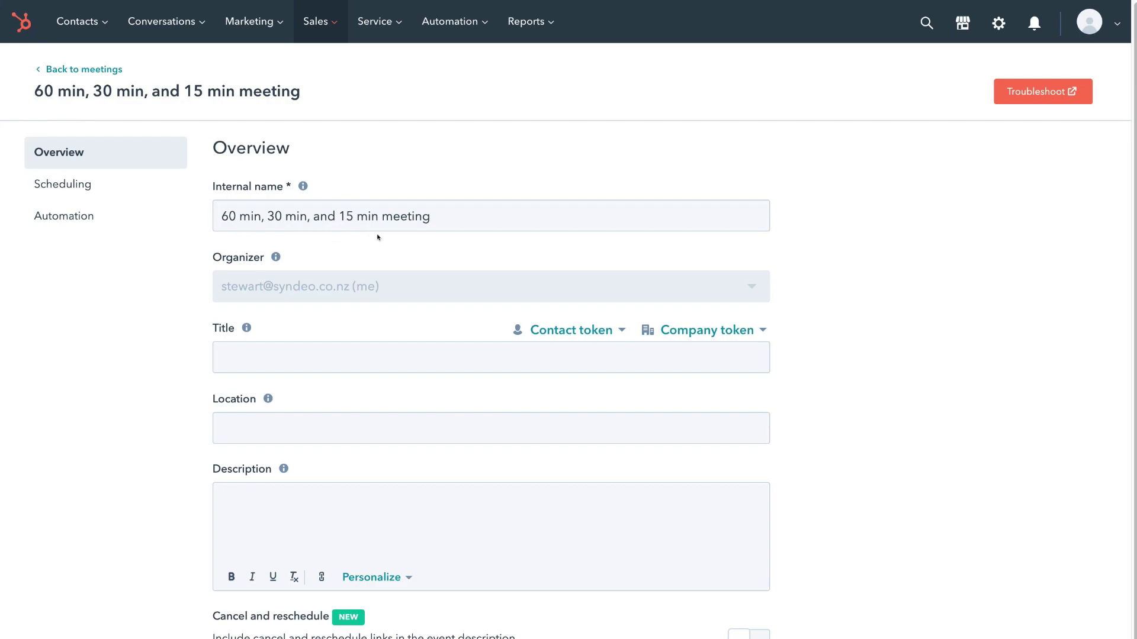
{"action": "triple_click", "coordinate": [453, 214]}
{"action": "type", "text": "Strategy Session"}
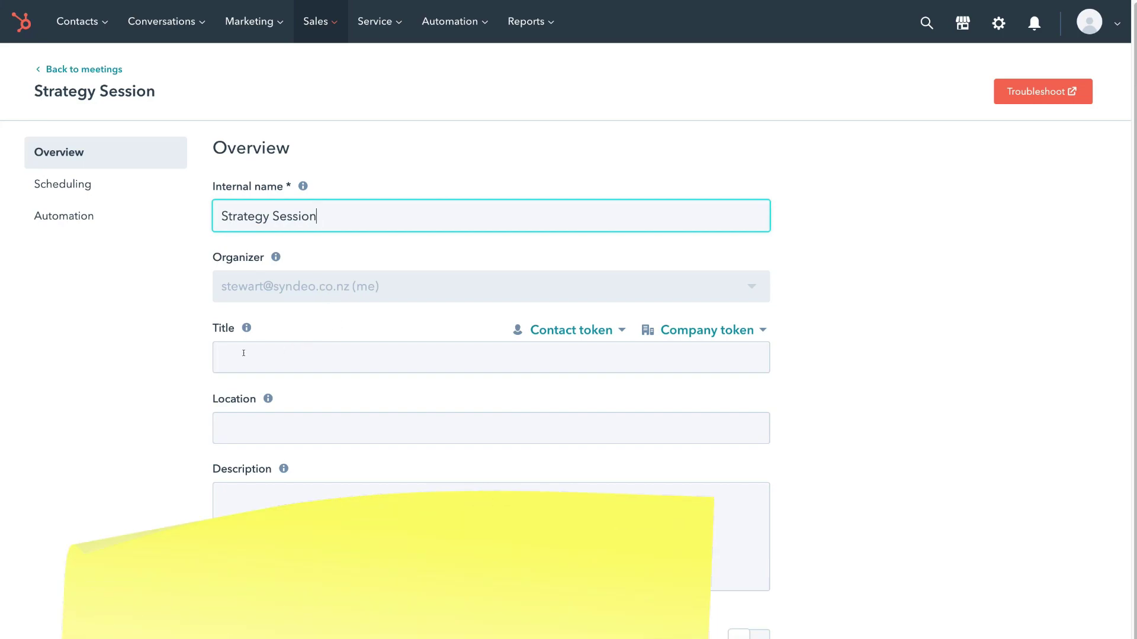
{"action": "left_click", "coordinate": [243, 353]}
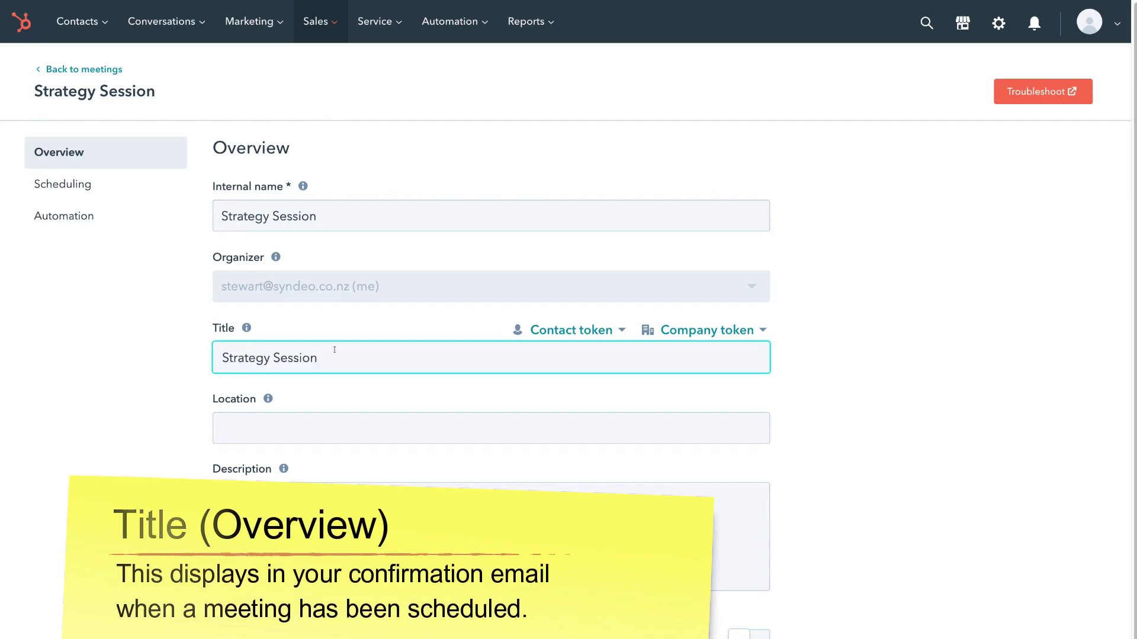
{"action": "left_click", "coordinate": [248, 419]}
{"action": "type", "text": "Zoom"}
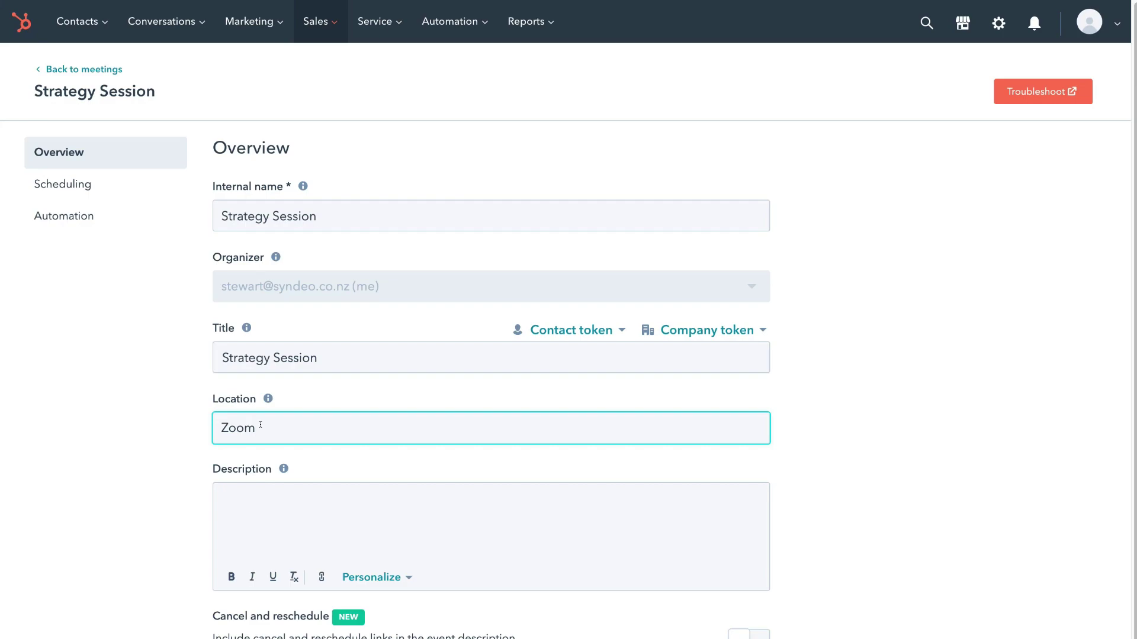
- Paste the business-understanding description, enable cancel and reschedule links, and save the overview
{"action": "left_click", "coordinate": [259, 497]}
{"action": "type", "text": "This is our first strategy session to understand the nature of your business before we look at the best packages based on your requirements."}
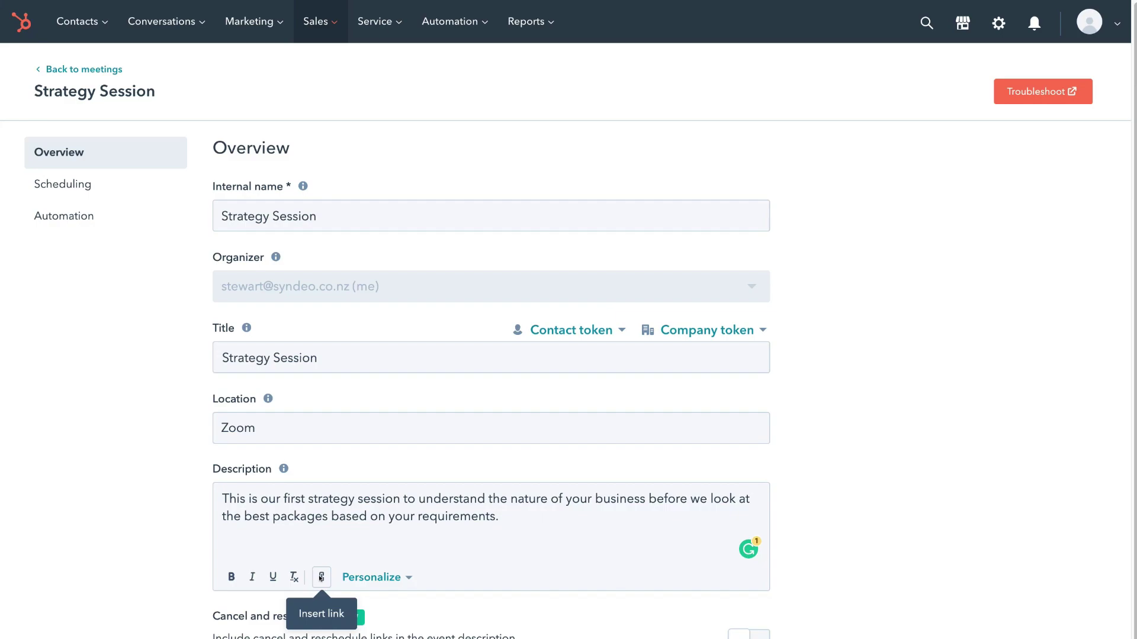
{"action": "scroll", "coordinate": [320, 577], "scroll_direction": "down", "scroll_amount": 1}
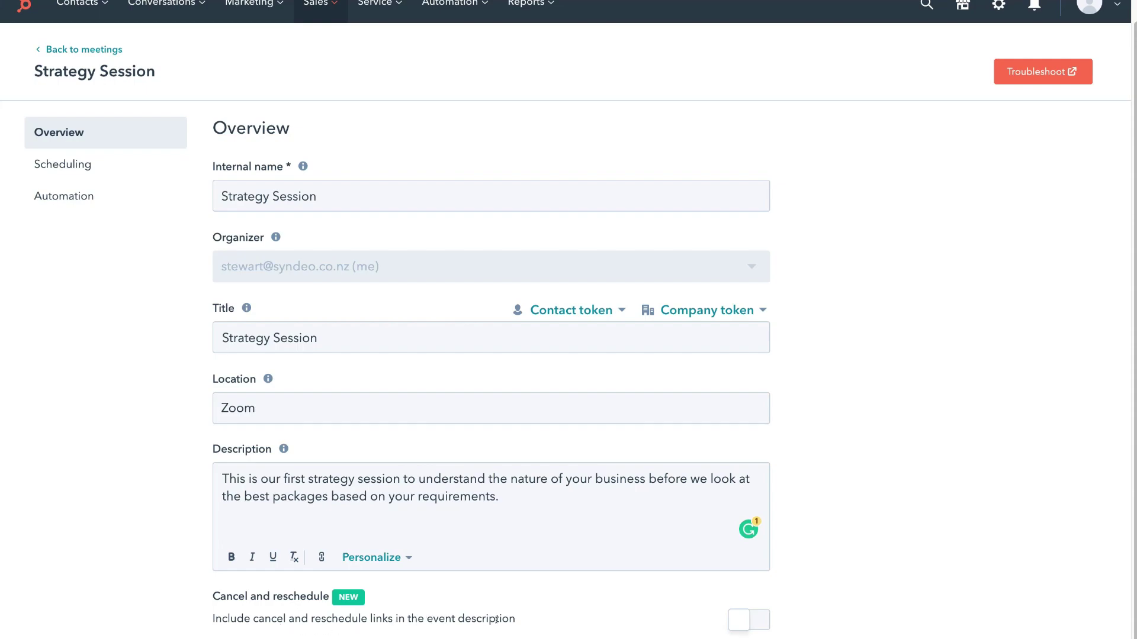
{"action": "left_click", "coordinate": [743, 622]}
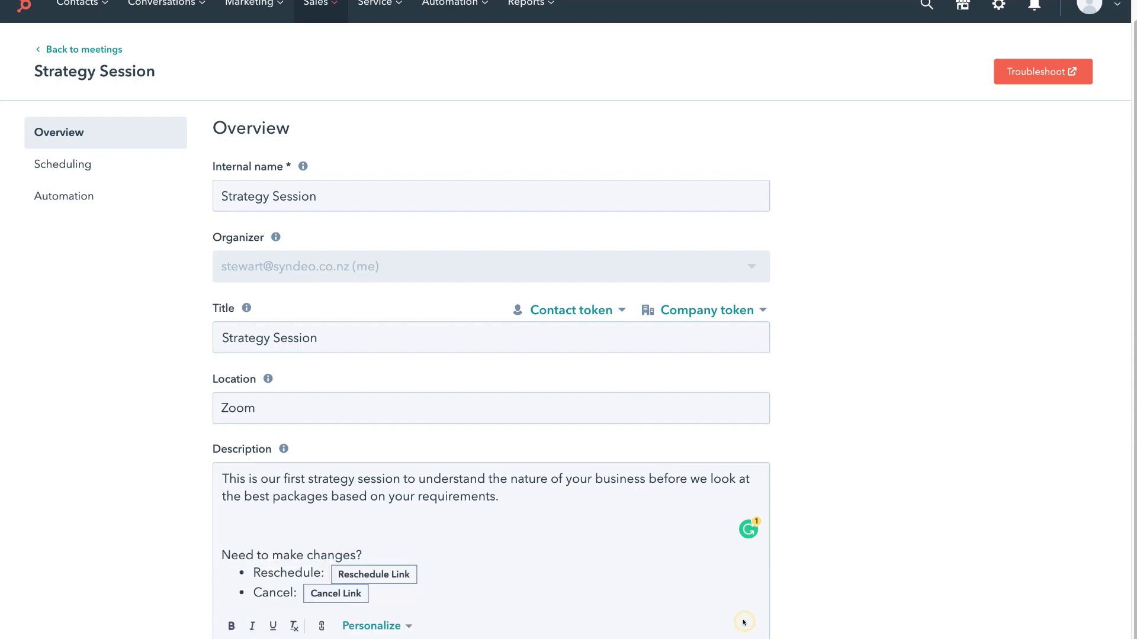
{"action": "scroll", "coordinate": [769, 604], "scroll_direction": "down", "scroll_amount": 1}
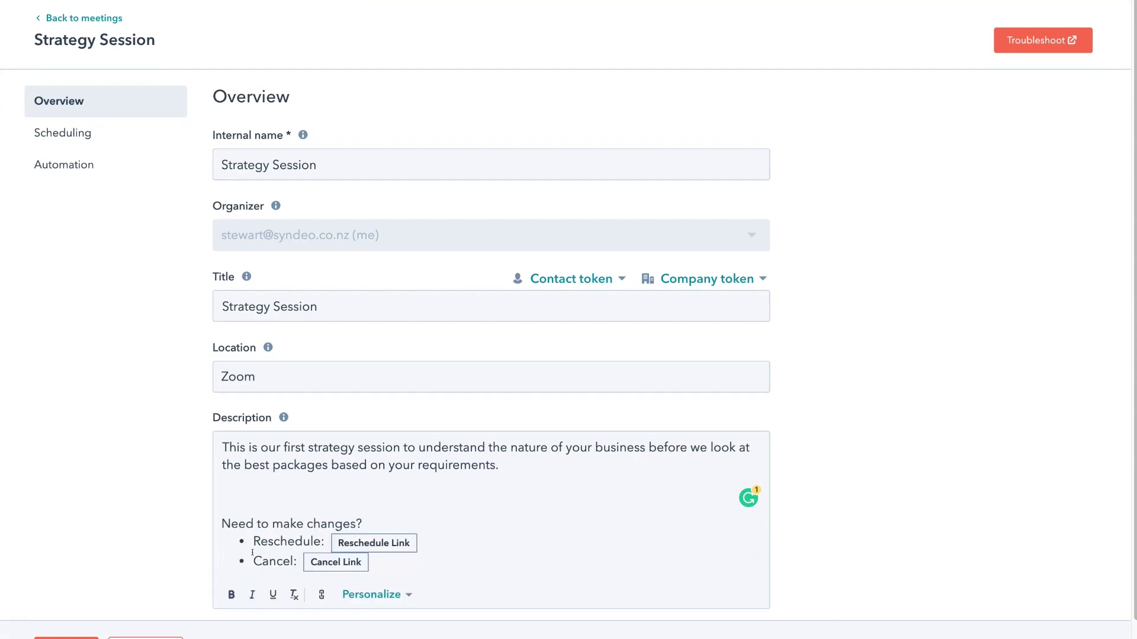
{"action": "scroll", "coordinate": [282, 555], "scroll_direction": "down", "scroll_amount": 1}
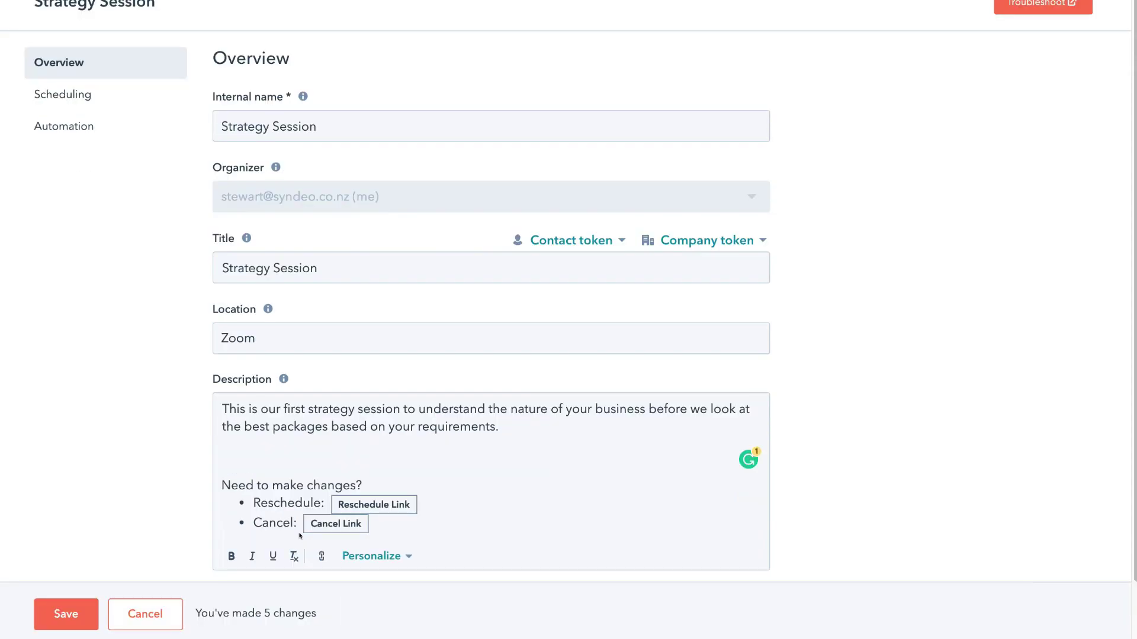
{"action": "left_click", "coordinate": [65, 614]}
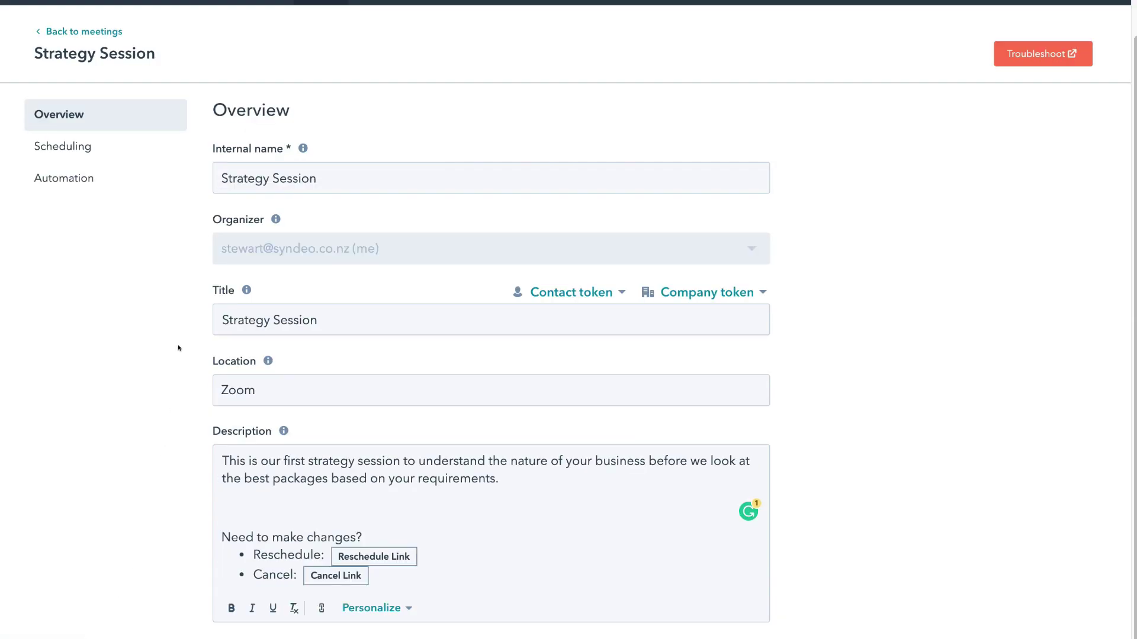
- Title the booking page 'Strategy Session with' plus the host's name, removing the 30 and 15 min durations
{"action": "left_click", "coordinate": [105, 147]}
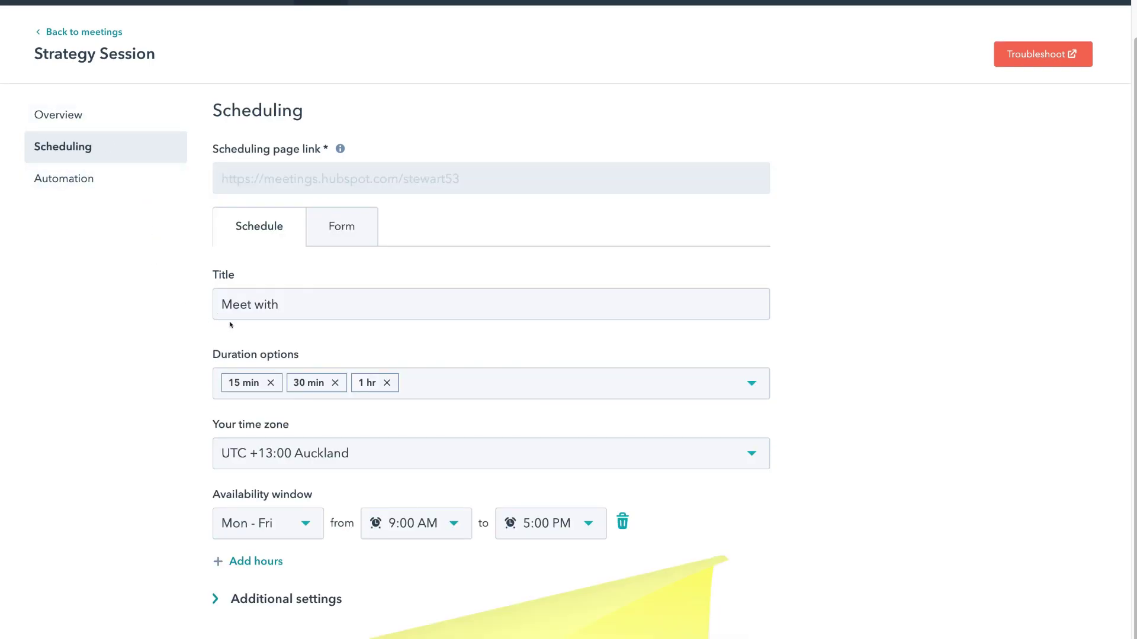
{"action": "left_click", "coordinate": [307, 305]}
{"action": "type", "text": "Strategy Session with Stewart"}
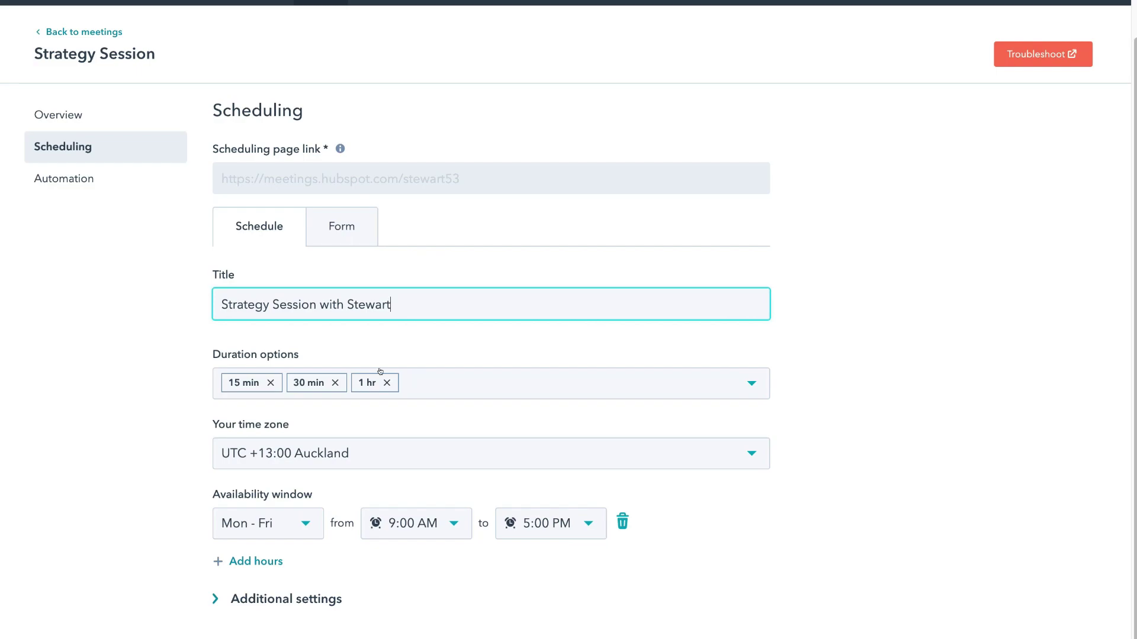
{"action": "left_click", "coordinate": [335, 382]}
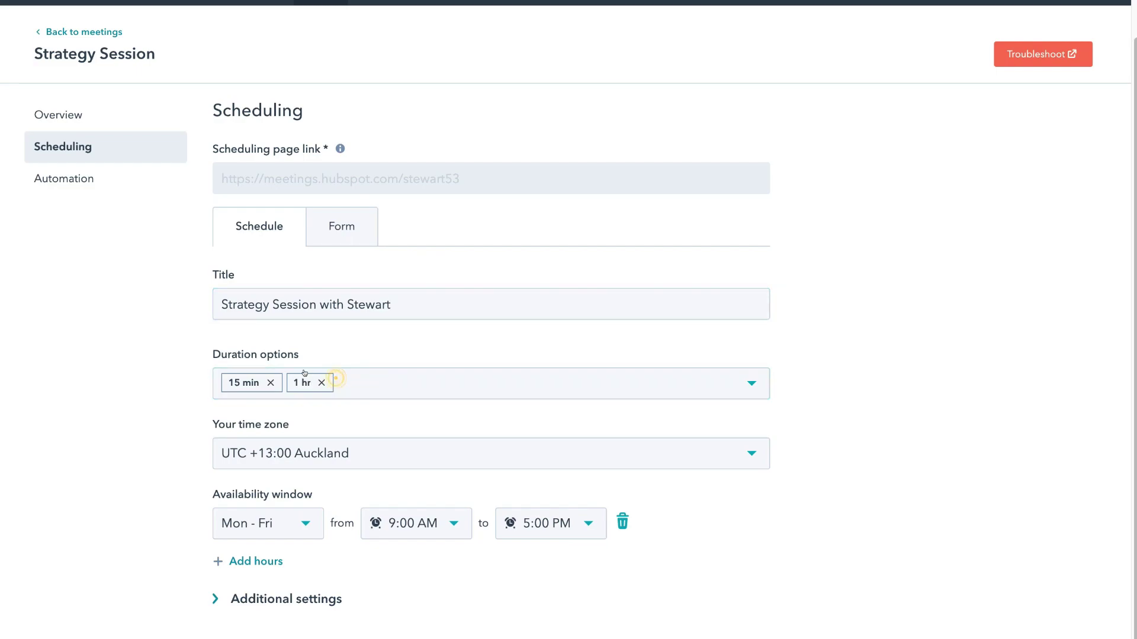
{"action": "left_click", "coordinate": [270, 382]}
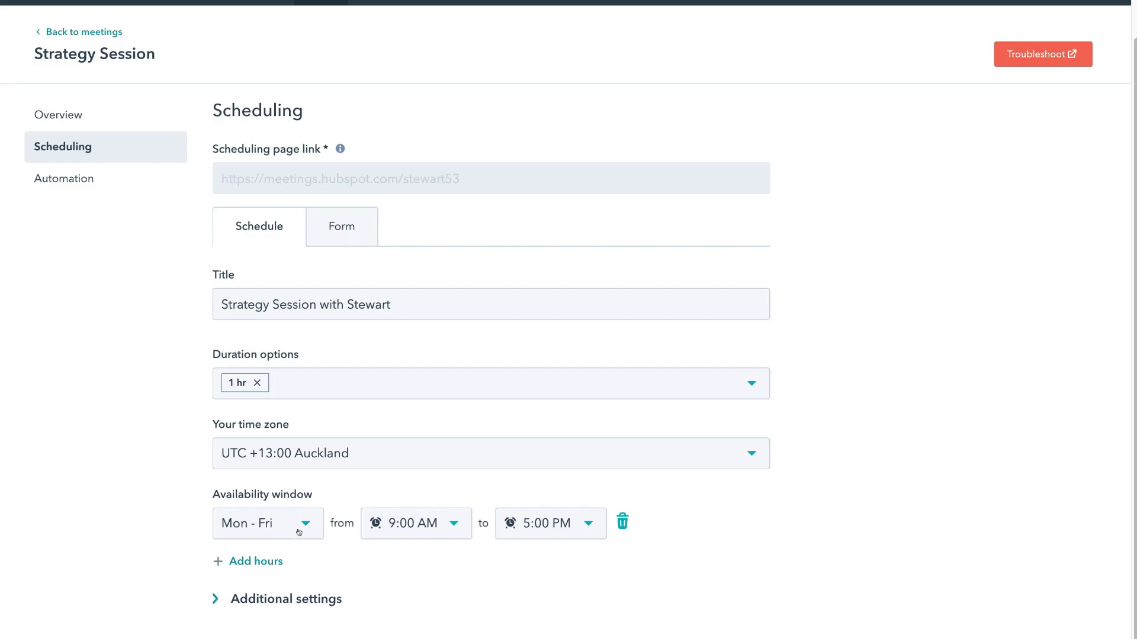
- Under Additional settings, choose 1 hour as the Minimum notice time and save the scheduling settings
{"action": "left_click", "coordinate": [287, 600]}
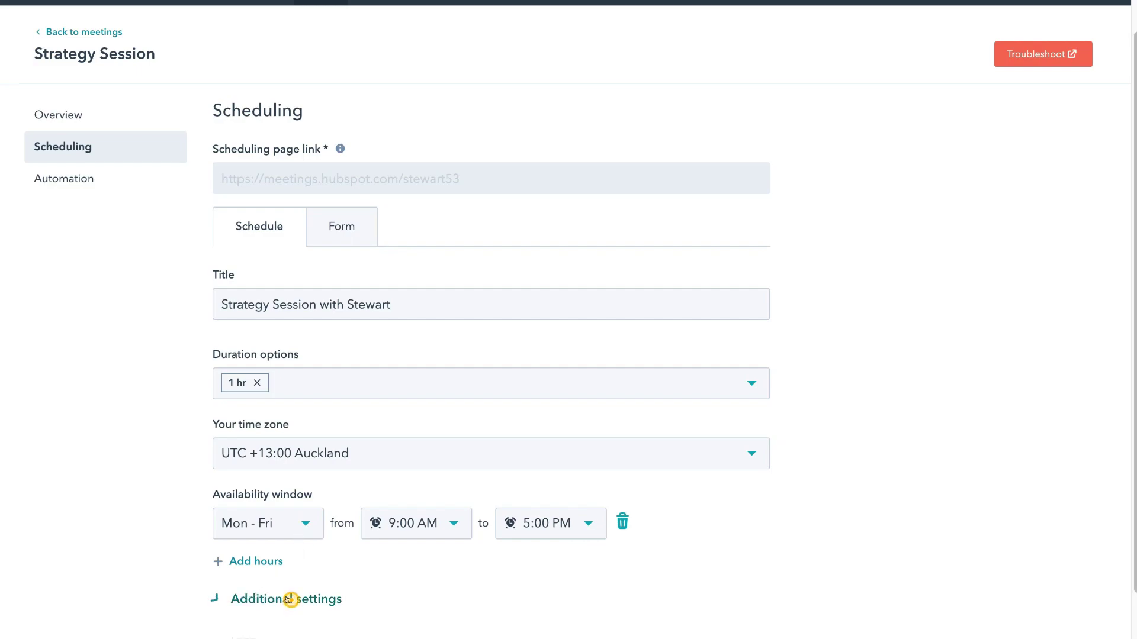
{"action": "scroll", "coordinate": [287, 155], "scroll_direction": "down", "scroll_amount": 7}
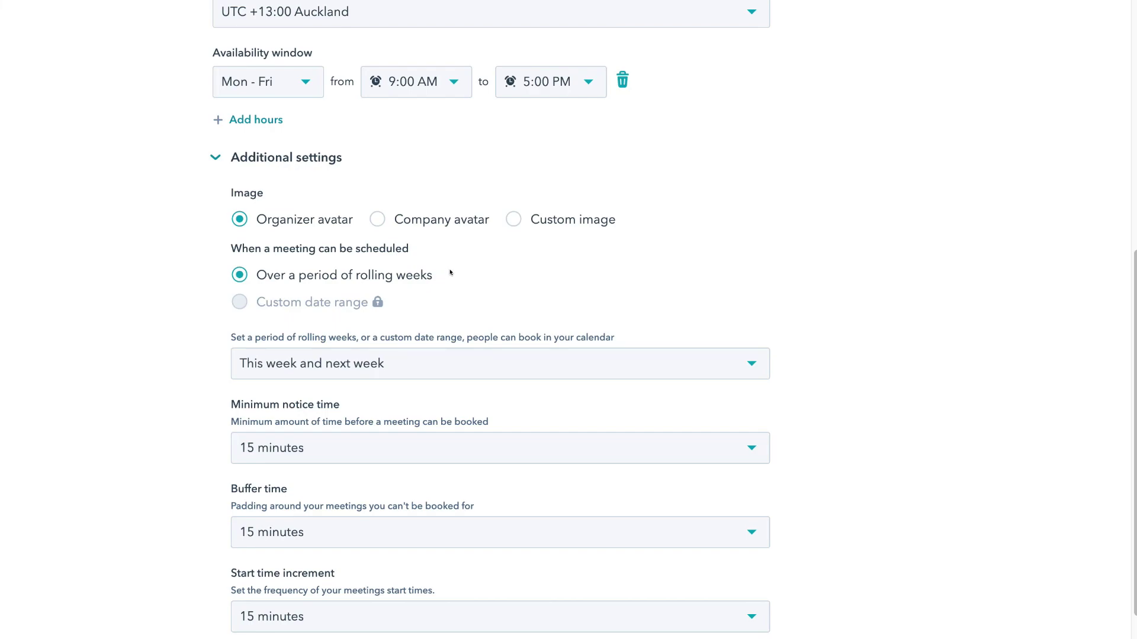
{"action": "scroll", "coordinate": [451, 355], "scroll_direction": "down", "scroll_amount": 3}
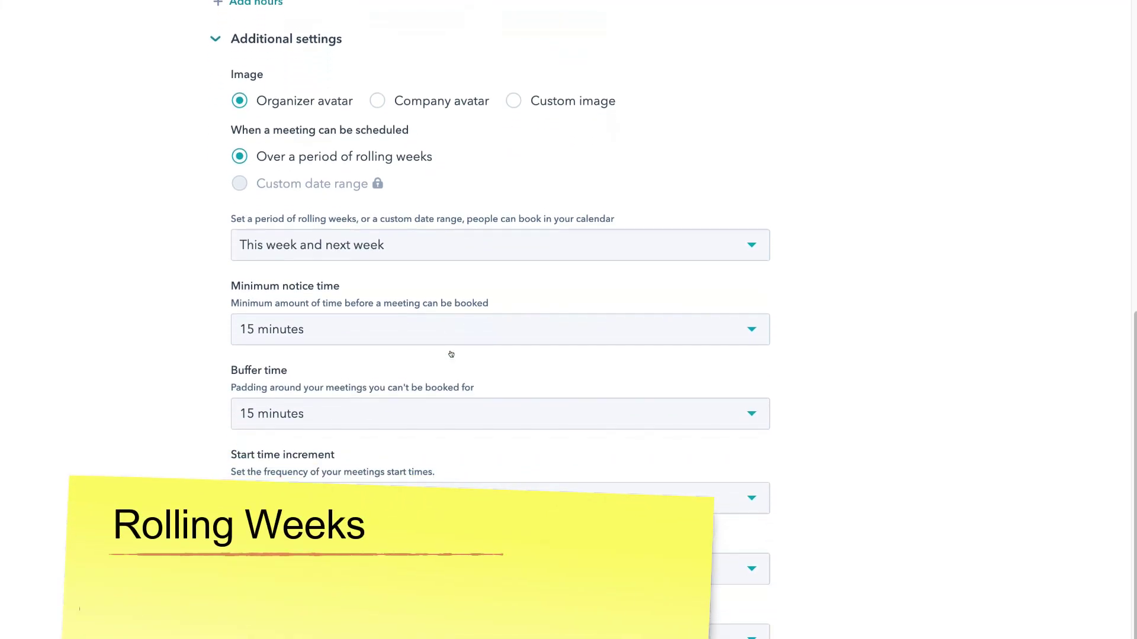
{"action": "scroll", "coordinate": [451, 354], "scroll_direction": "down", "scroll_amount": 1}
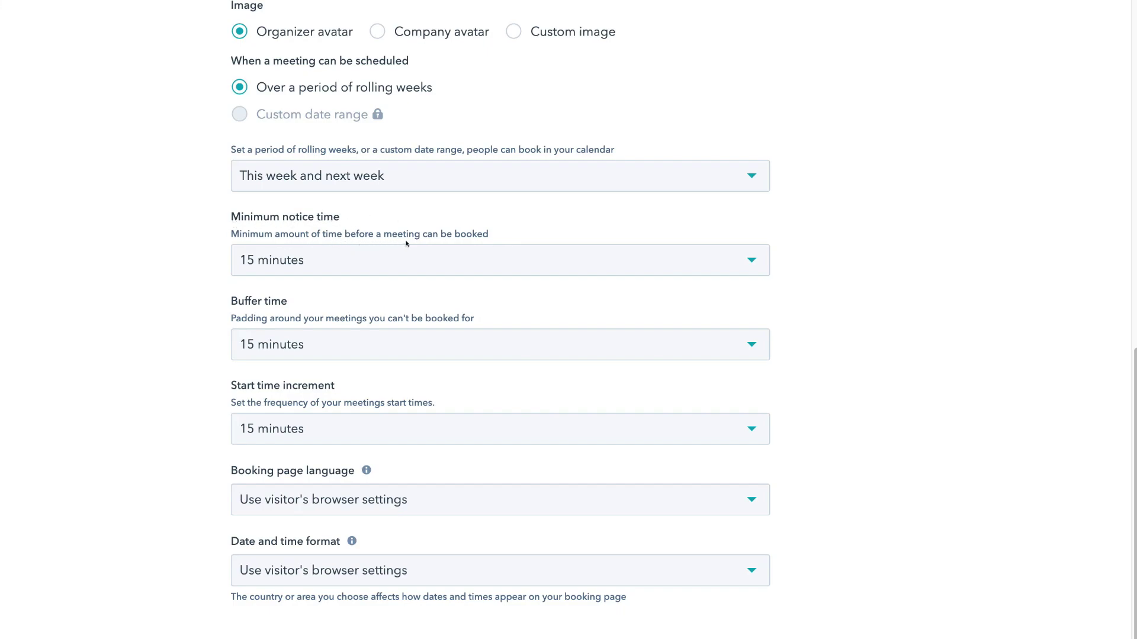
{"action": "left_click", "coordinate": [334, 259]}
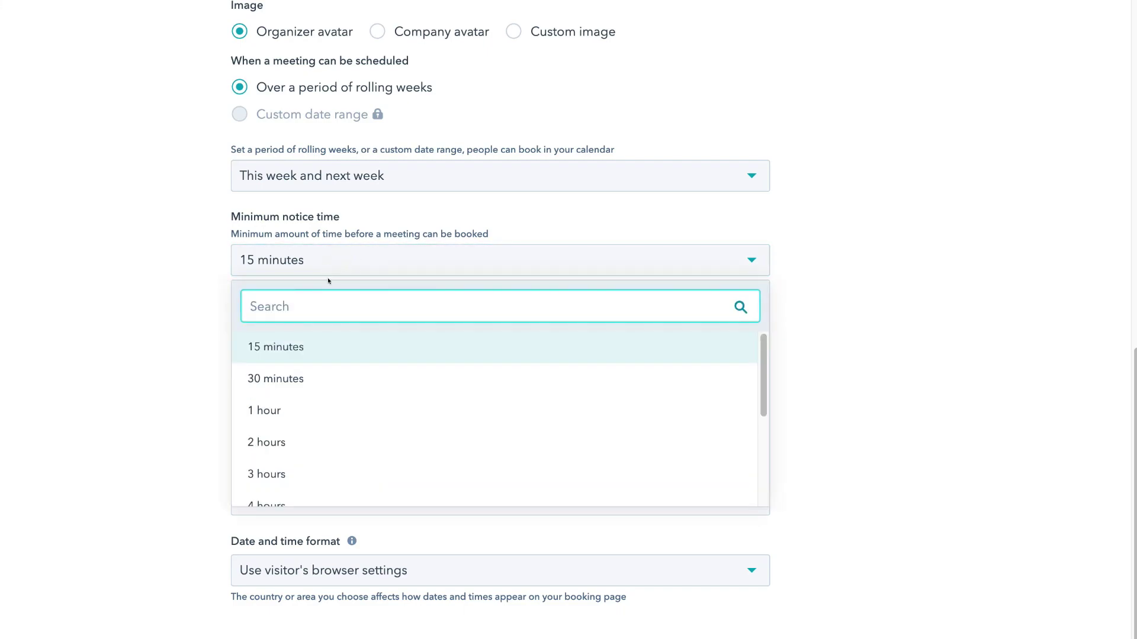
{"action": "left_click", "coordinate": [282, 408]}
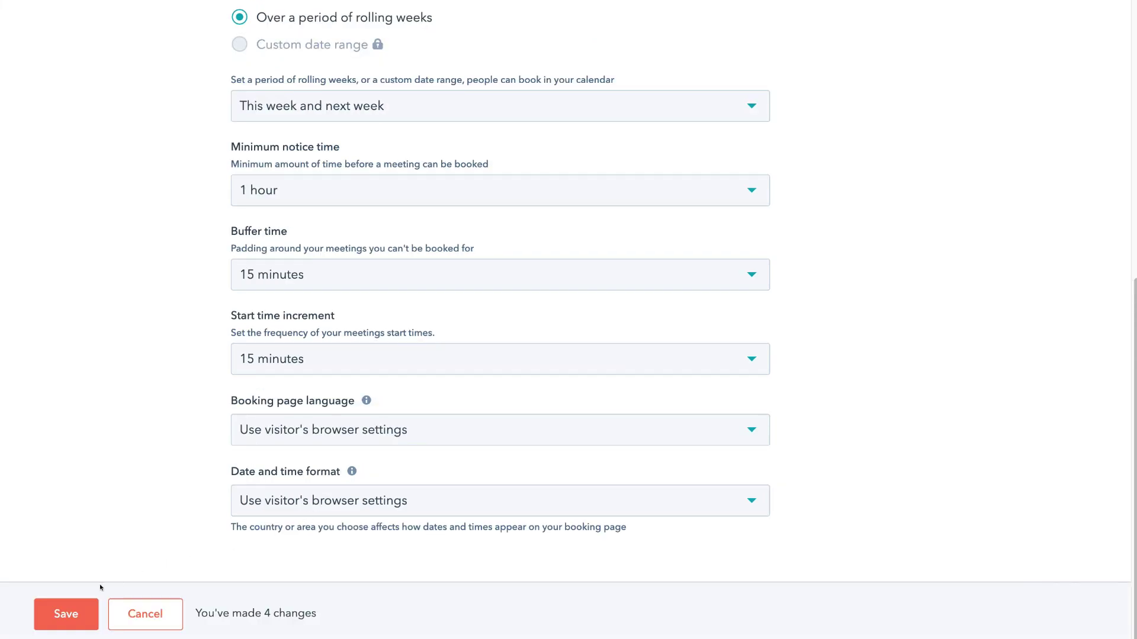
{"action": "left_click", "coordinate": [60, 613]}
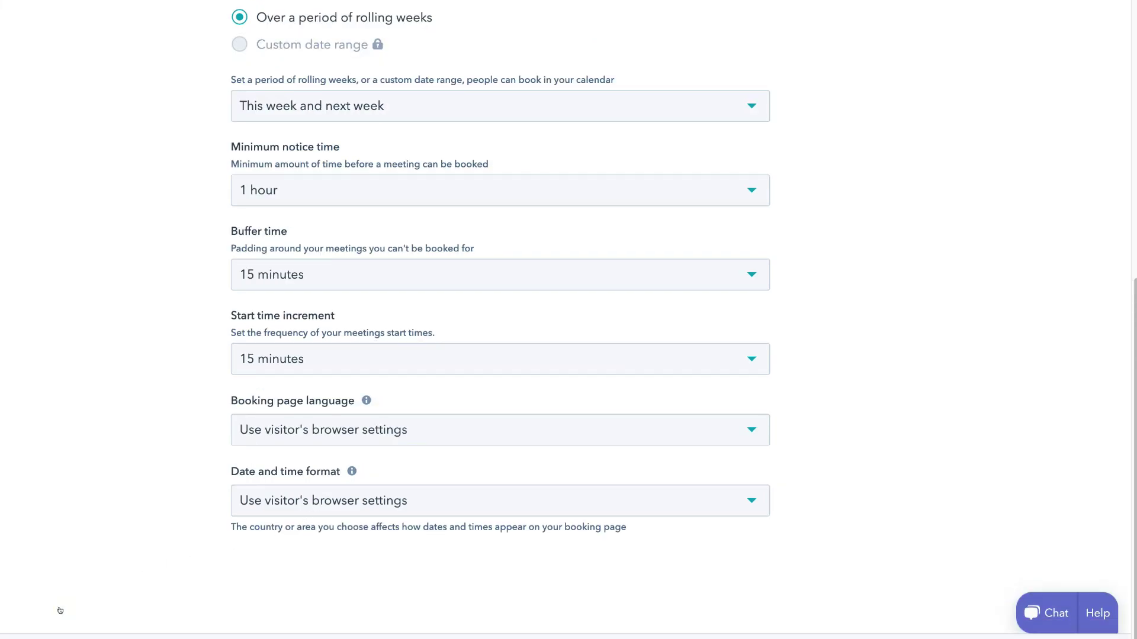
{"action": "scroll", "coordinate": [98, 584], "scroll_direction": "up", "scroll_amount": 9}
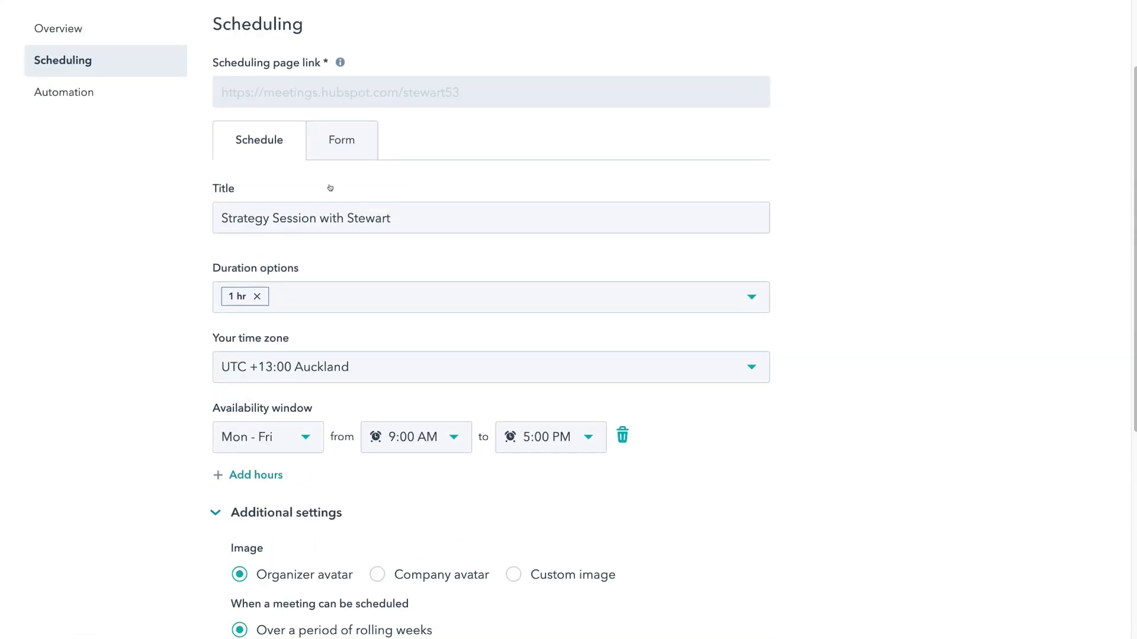
- Switch the booking form's CAPTCHA (spam prevention) toggle on and save the form
{"action": "left_click", "coordinate": [340, 155]}
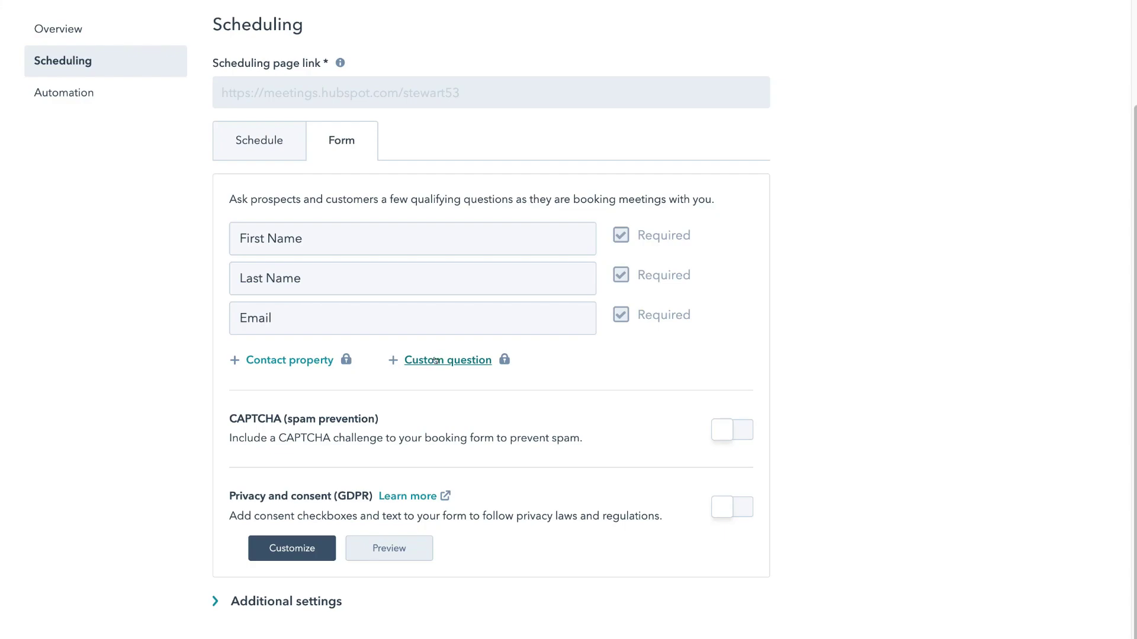
{"action": "left_click", "coordinate": [721, 432]}
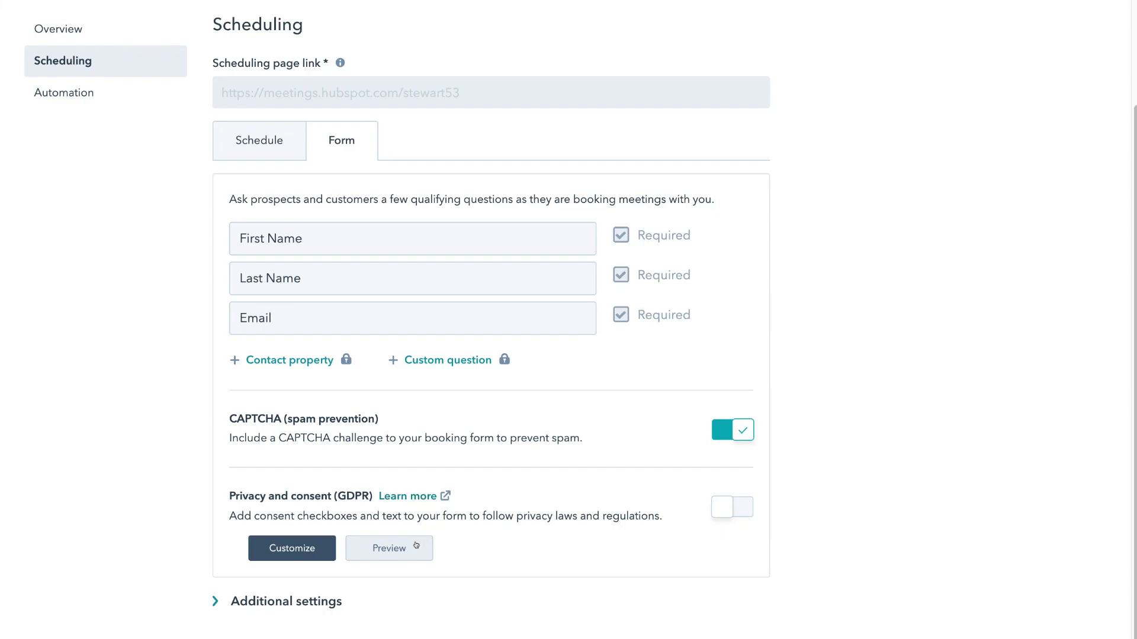
{"action": "left_click", "coordinate": [269, 594]}
{"action": "scroll", "coordinate": [497, 579], "scroll_direction": "down", "scroll_amount": 3}
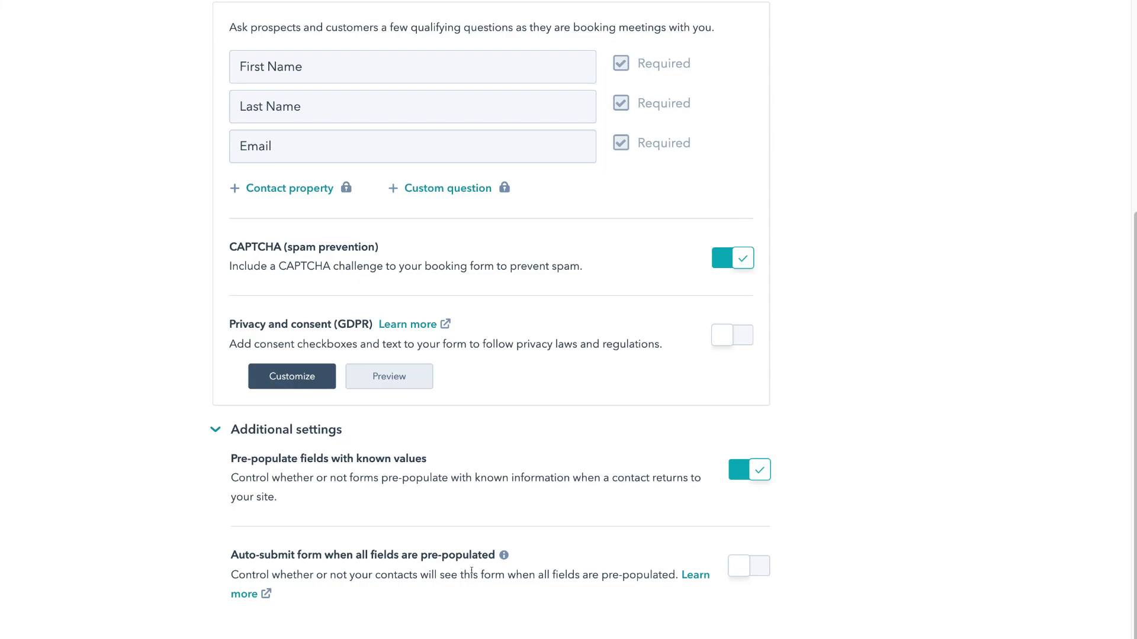
{"action": "scroll", "coordinate": [736, 590], "scroll_direction": "down", "scroll_amount": 2}
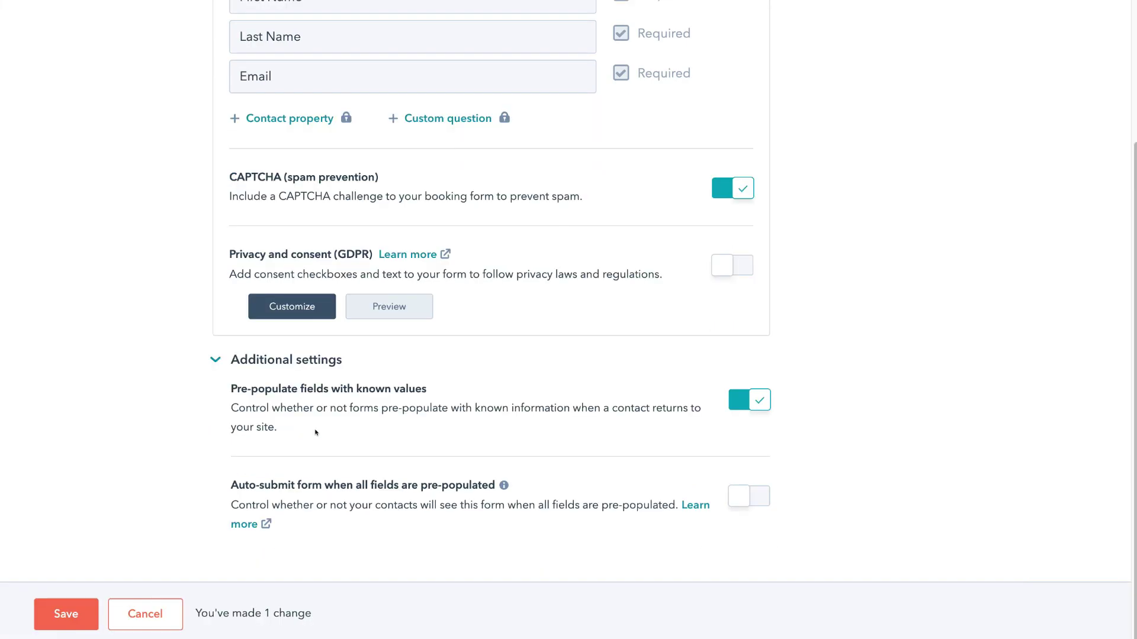
{"action": "left_click", "coordinate": [59, 610]}
{"action": "scroll", "coordinate": [70, 530], "scroll_direction": "up", "scroll_amount": 5}
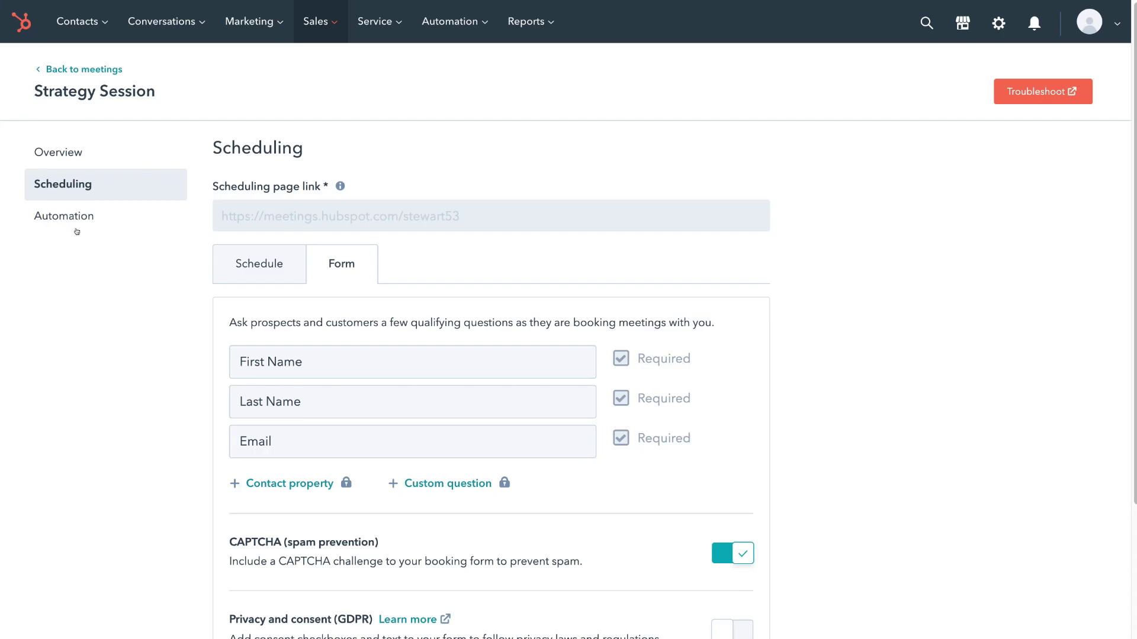
- Enable the 1-hour pre-meeting reminder email with the invite description included, and save the automation
{"action": "left_click", "coordinate": [59, 216]}
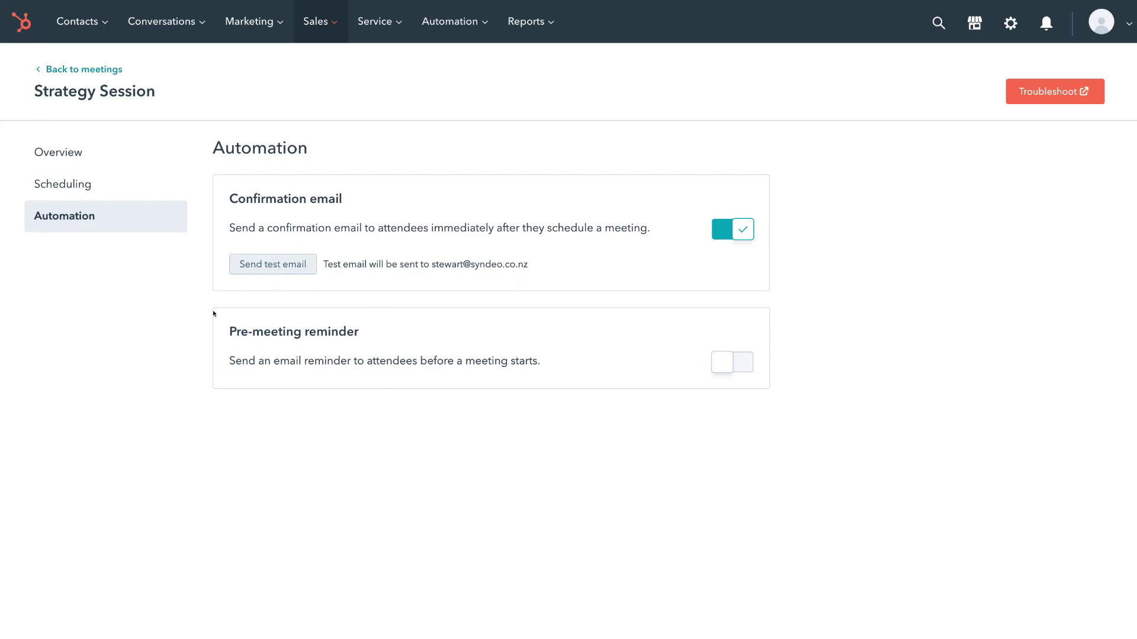
{"action": "left_click", "coordinate": [720, 362]}
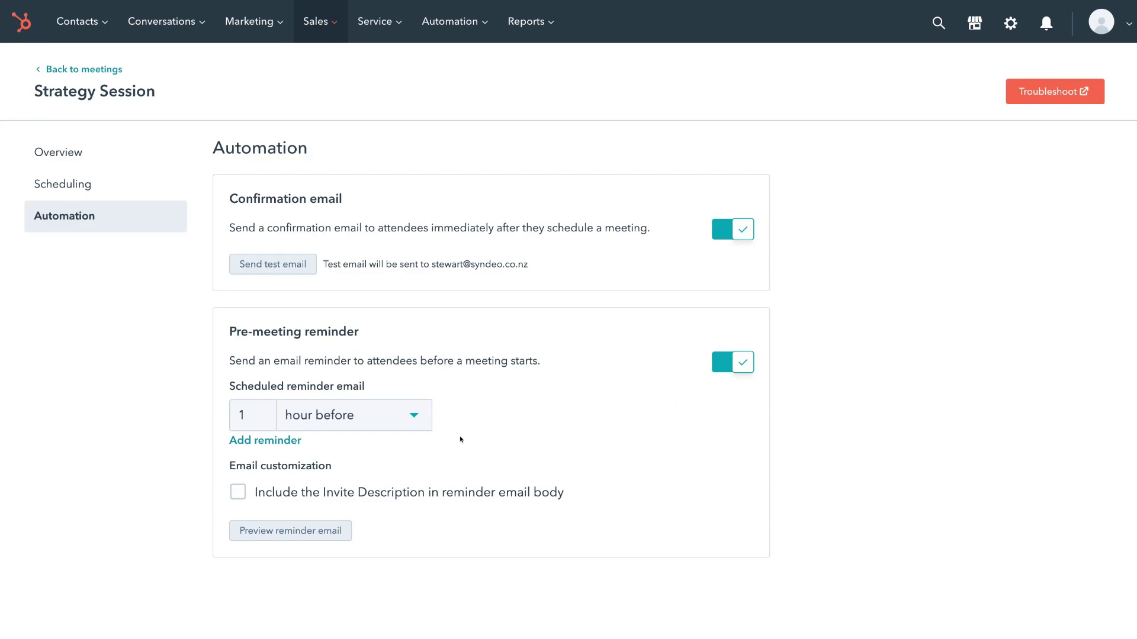
{"action": "left_click", "coordinate": [234, 487]}
{"action": "scroll", "coordinate": [233, 488], "scroll_direction": "down", "scroll_amount": 1}
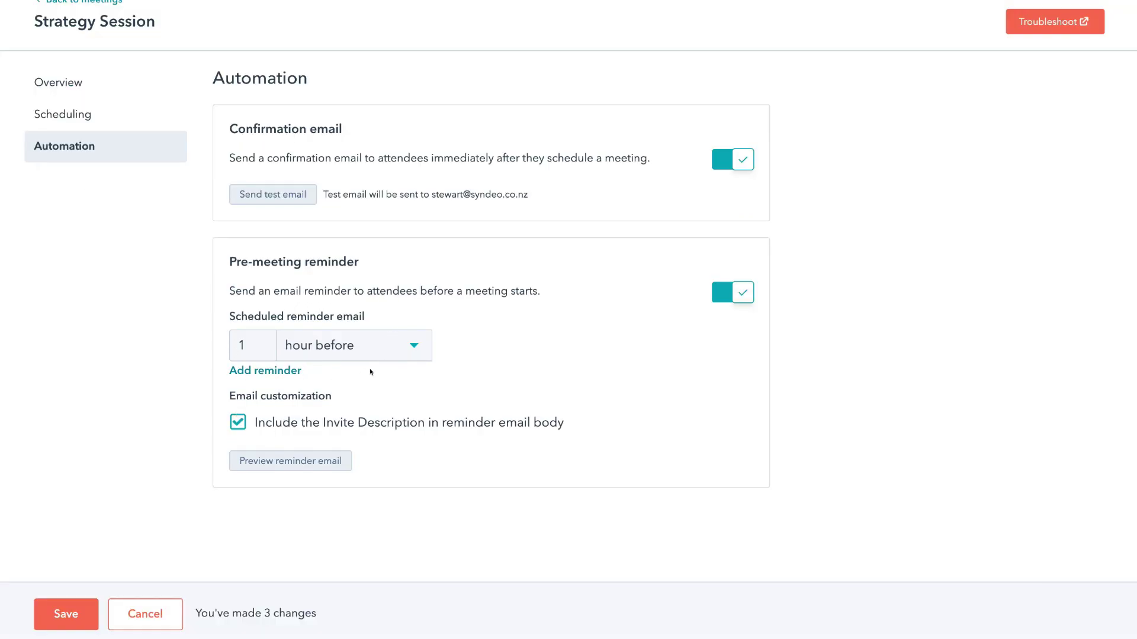
{"action": "left_click", "coordinate": [76, 610]}
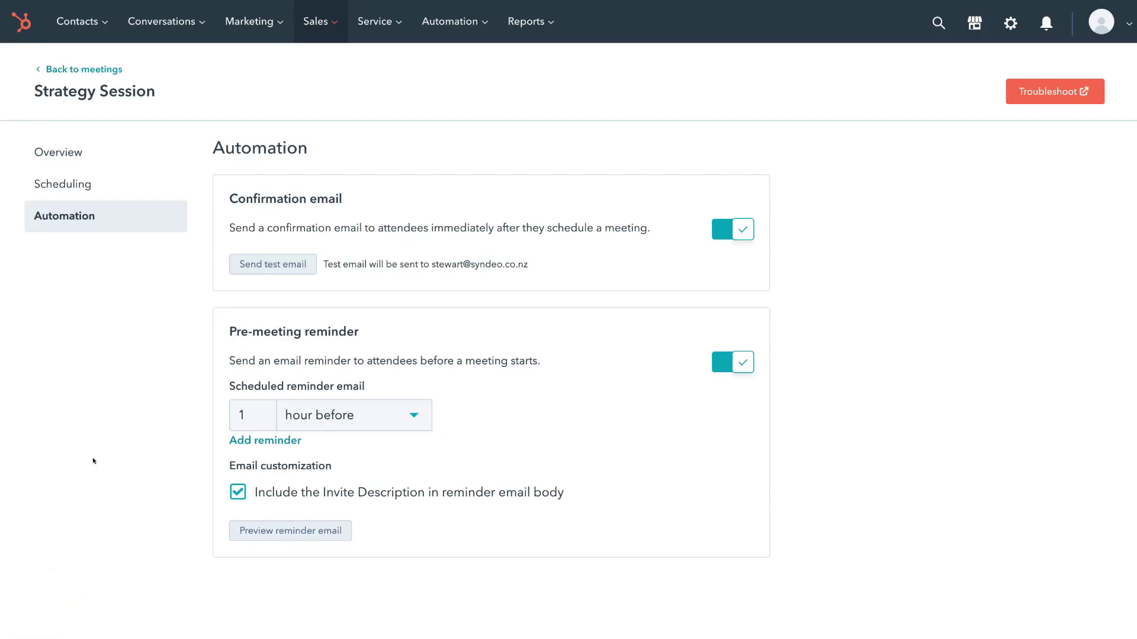
- Return to the Meetings list and open the Strategy Session scheduling page link
{"action": "left_click", "coordinate": [68, 71]}
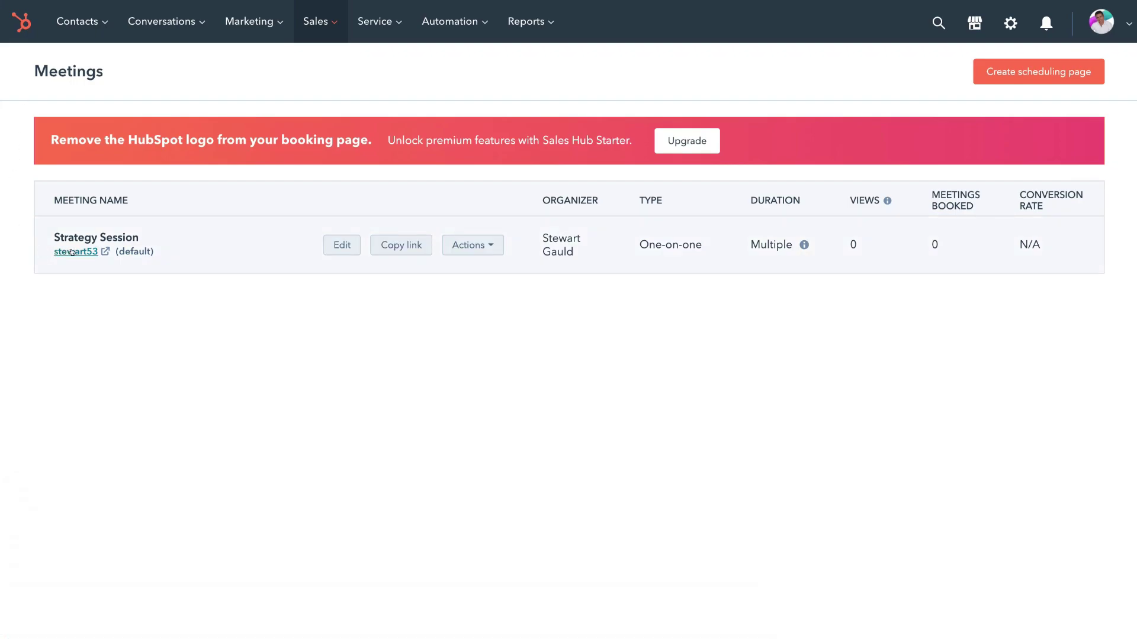
{"action": "left_click", "coordinate": [71, 252]}
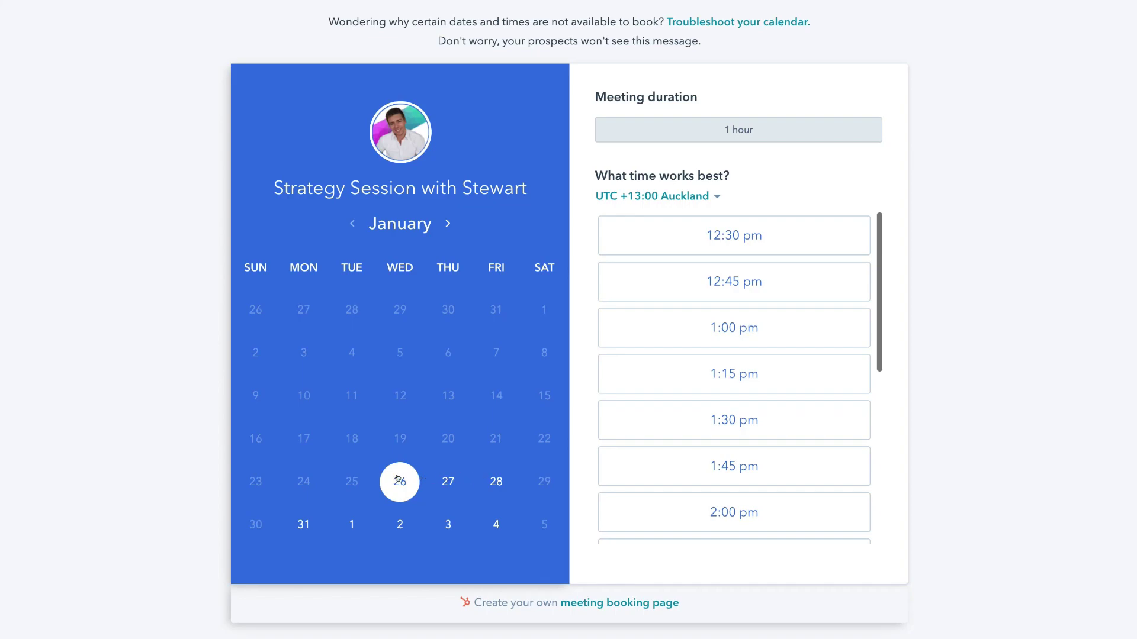
- Check January 28 availability on the booking page, then copy the Strategy Session link from Meetings
{"action": "left_click", "coordinate": [497, 481]}
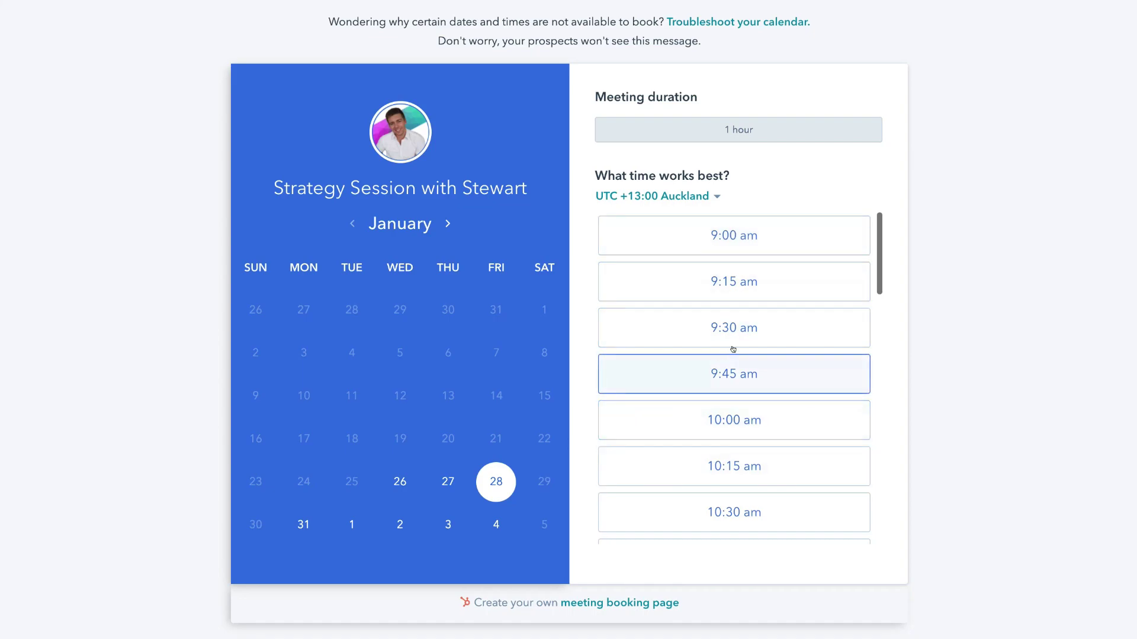
{"action": "left_click_drag", "start_coordinate": [877, 270], "coordinate": [875, 520]}
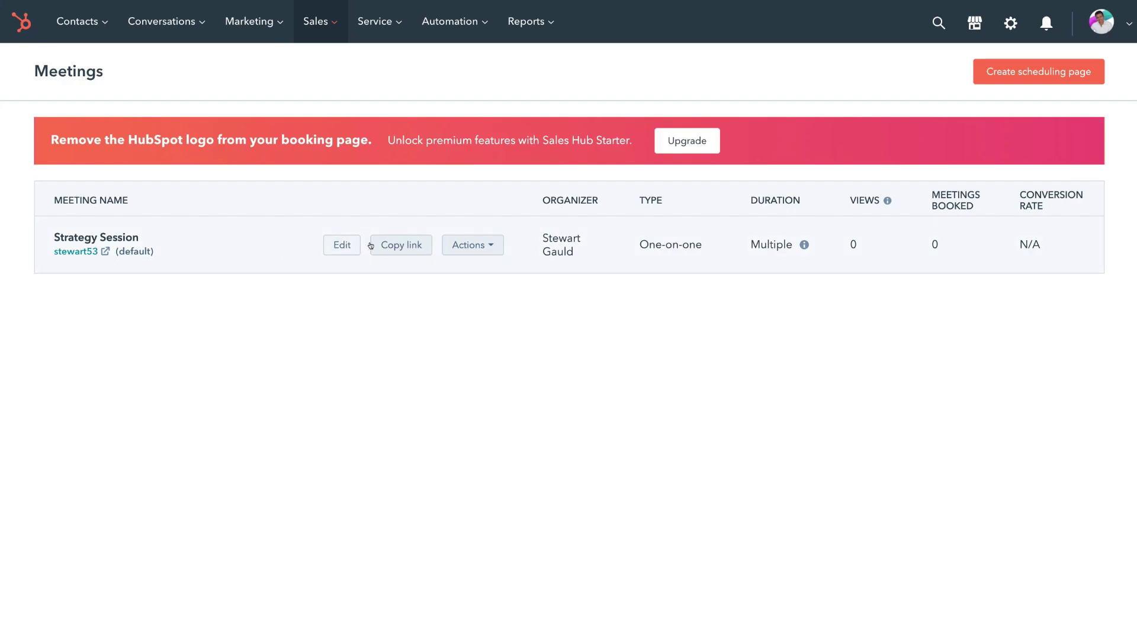
{"action": "left_click", "coordinate": [386, 245]}
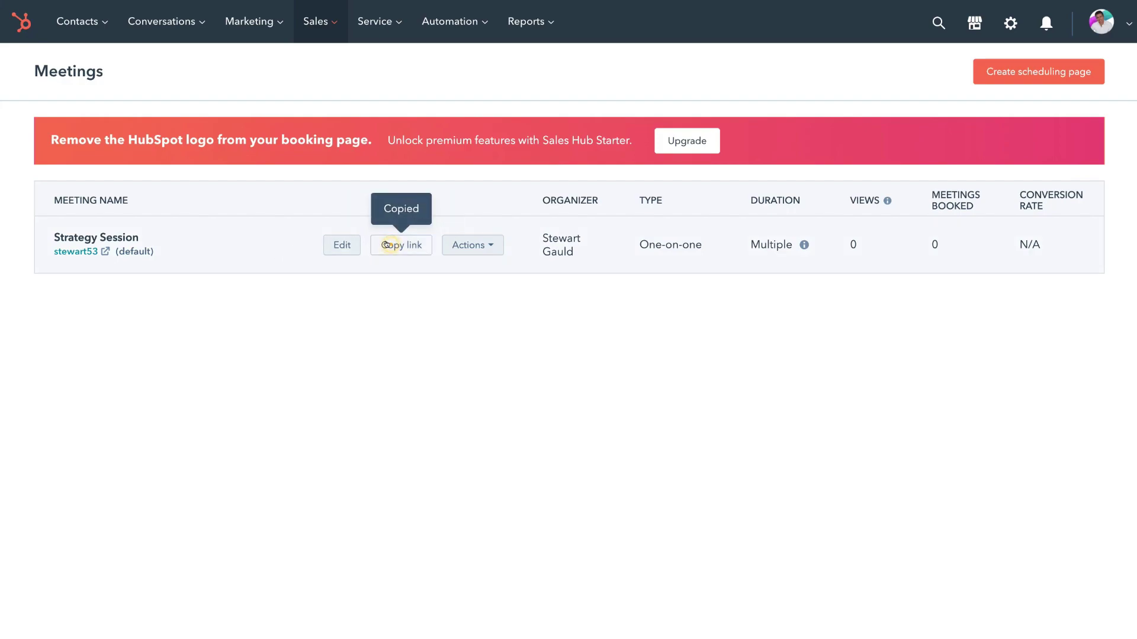